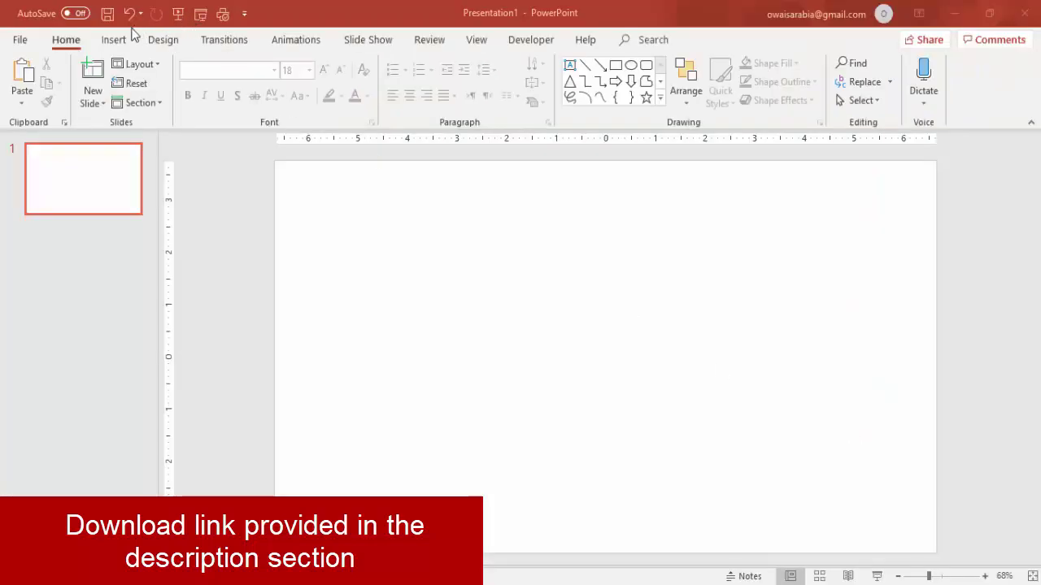
- Draw a rectangle covering the entire slide
{"action": "left_click", "coordinate": [116, 40]}
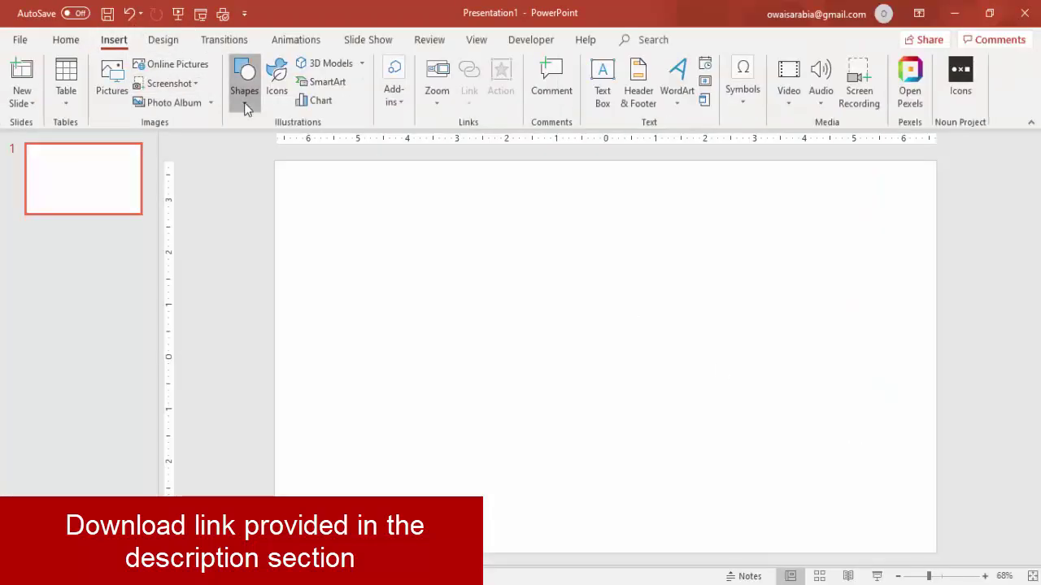
{"action": "left_click", "coordinate": [244, 102]}
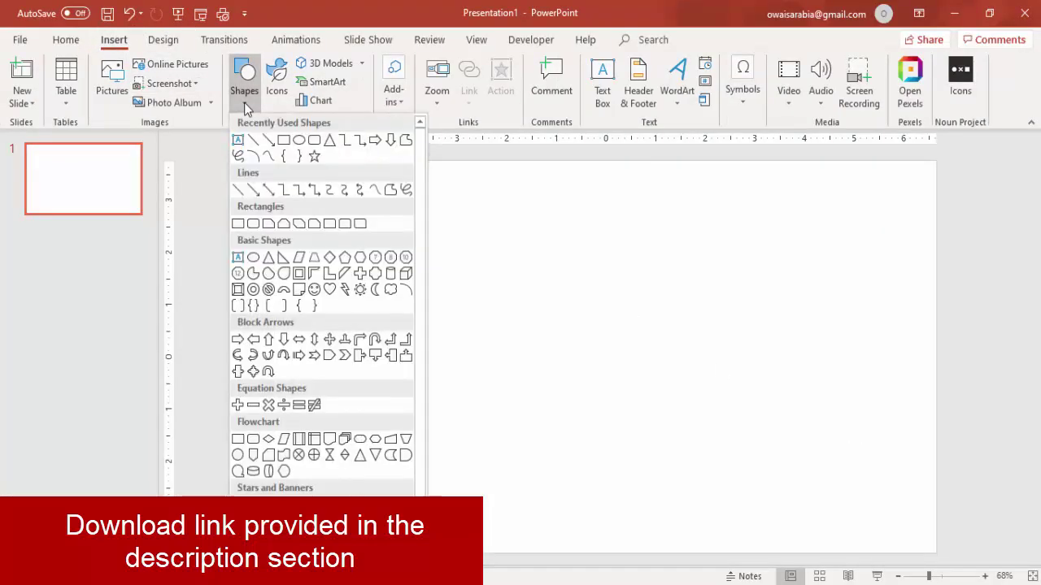
{"action": "left_click", "coordinate": [237, 223]}
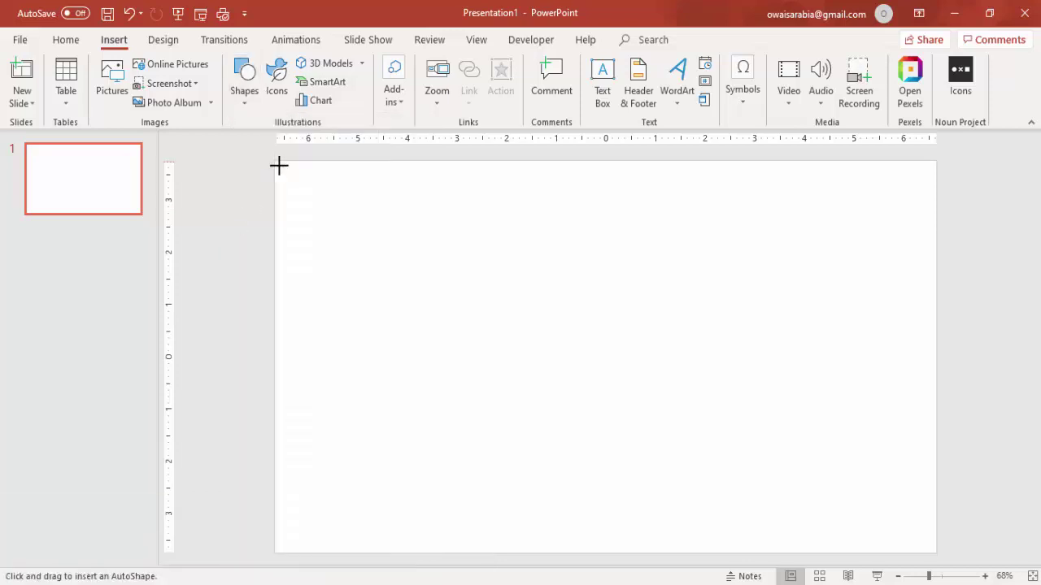
{"action": "left_click_drag", "start_coordinate": [278, 165], "coordinate": [937, 553]}
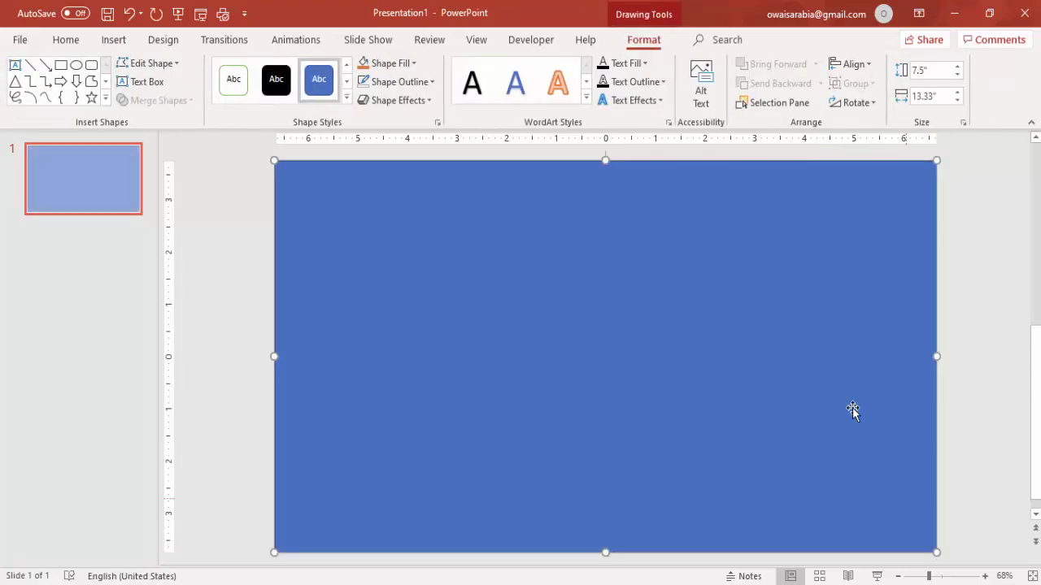
- Remove the rectangle's outline and fill it White, Background 1, Darker 5%
{"action": "left_click", "coordinate": [424, 83]}
{"action": "left_click", "coordinate": [408, 225]}
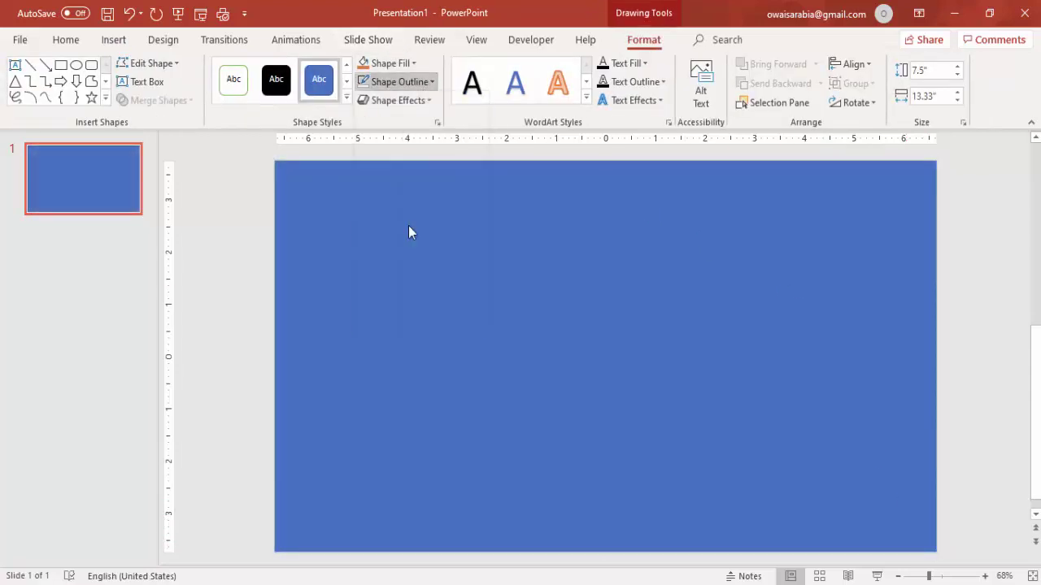
{"action": "left_click", "coordinate": [406, 63]}
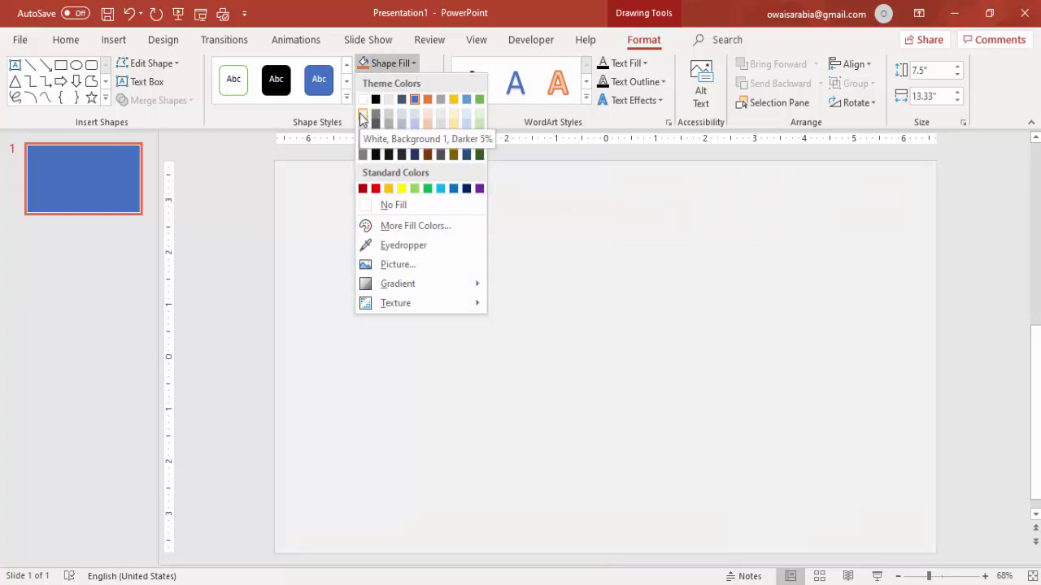
{"action": "left_click", "coordinate": [361, 118]}
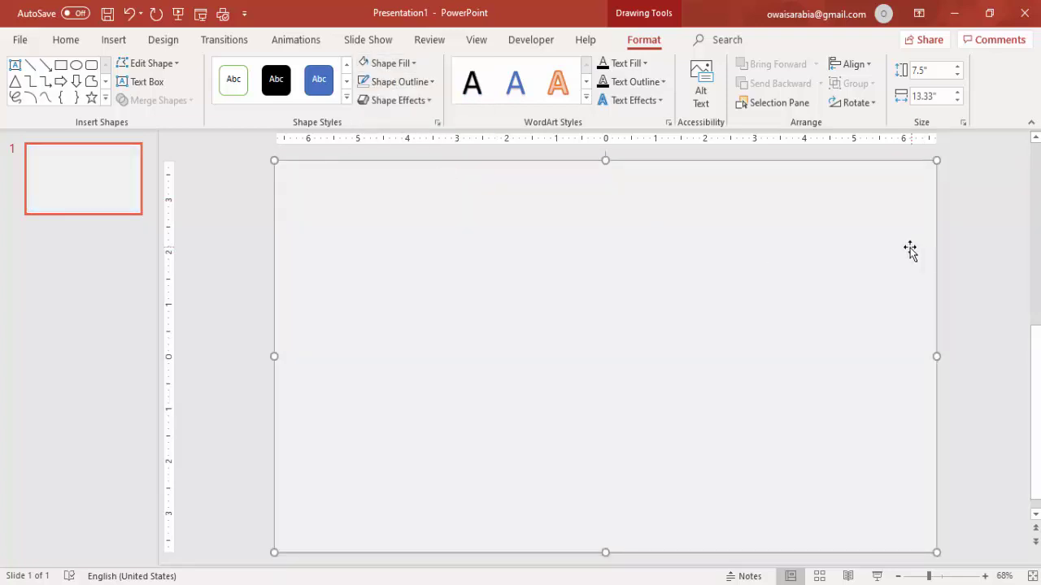
{"action": "left_click", "coordinate": [897, 576]}
{"action": "left_click", "coordinate": [898, 575]}
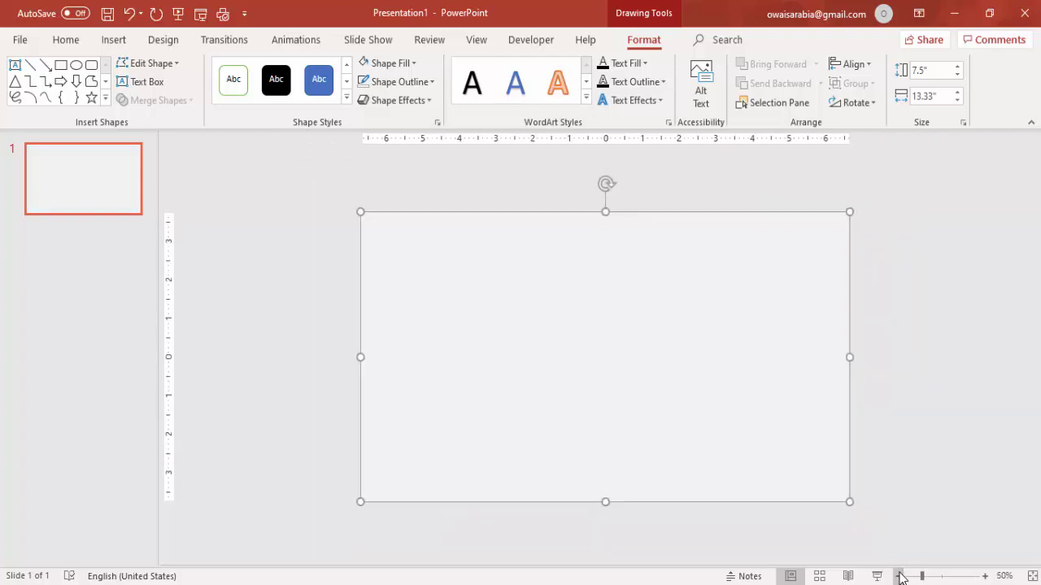
- Draw a tall oval straddling the slide's right edge
{"action": "left_click", "coordinate": [868, 448]}
{"action": "left_click", "coordinate": [115, 41]}
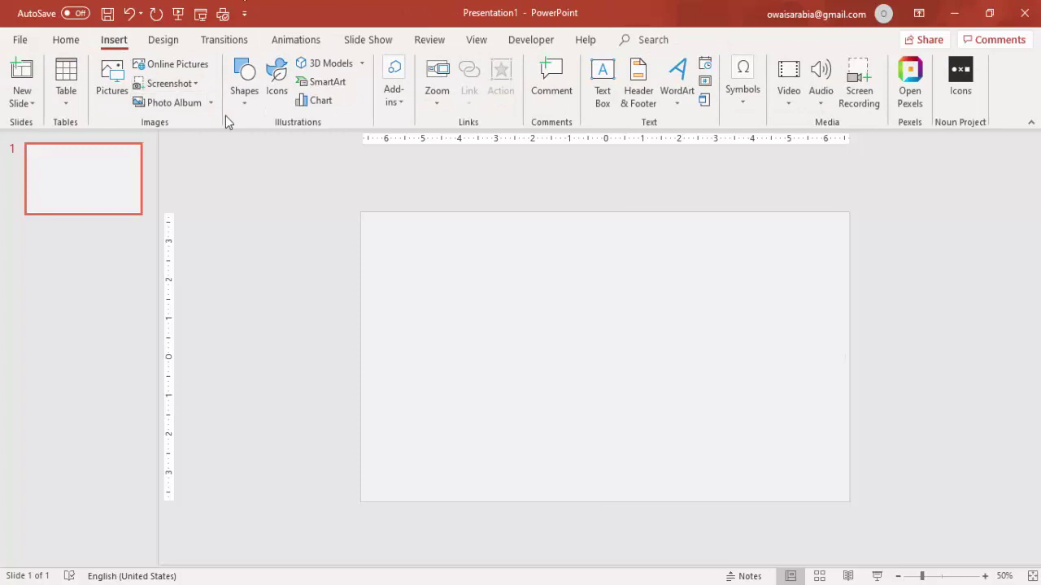
{"action": "left_click", "coordinate": [246, 105]}
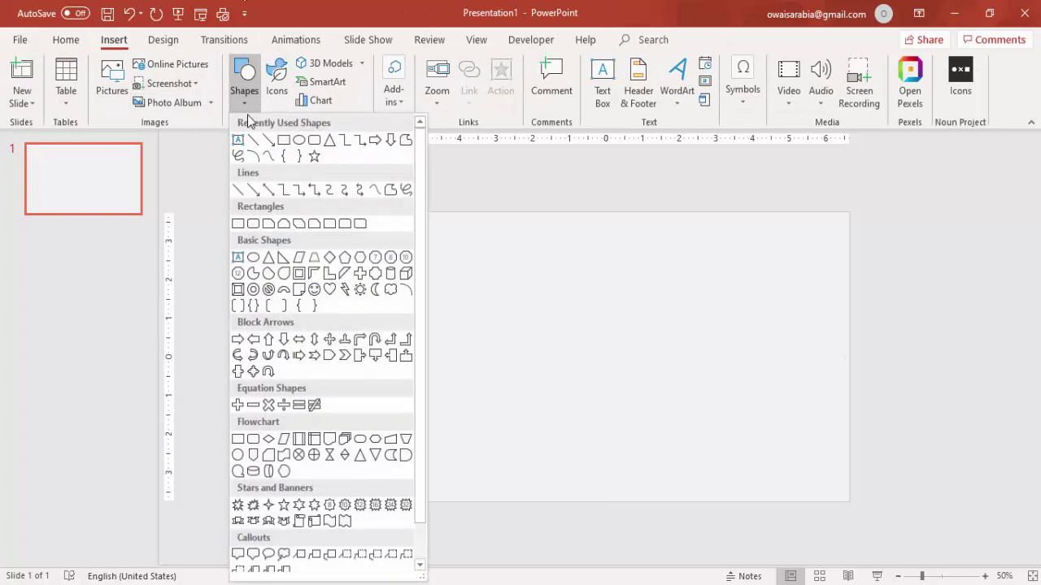
{"action": "left_click", "coordinate": [253, 256]}
{"action": "left_click_drag", "start_coordinate": [830, 189], "coordinate": [971, 550]}
- Set the oval's fill transparency to 48% in Format Shape
{"action": "right_click", "coordinate": [876, 363]}
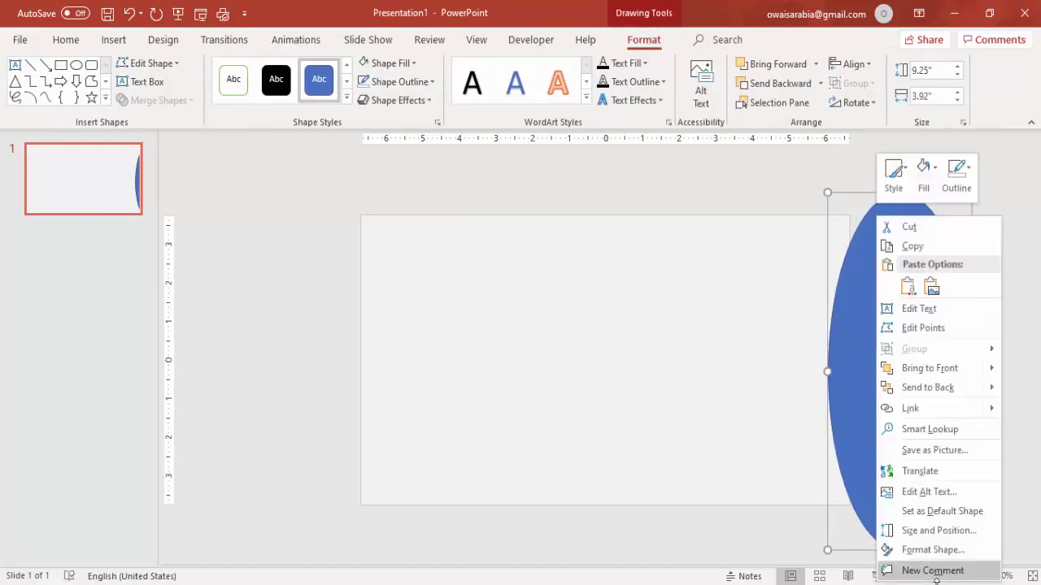
{"action": "left_click", "coordinate": [933, 550]}
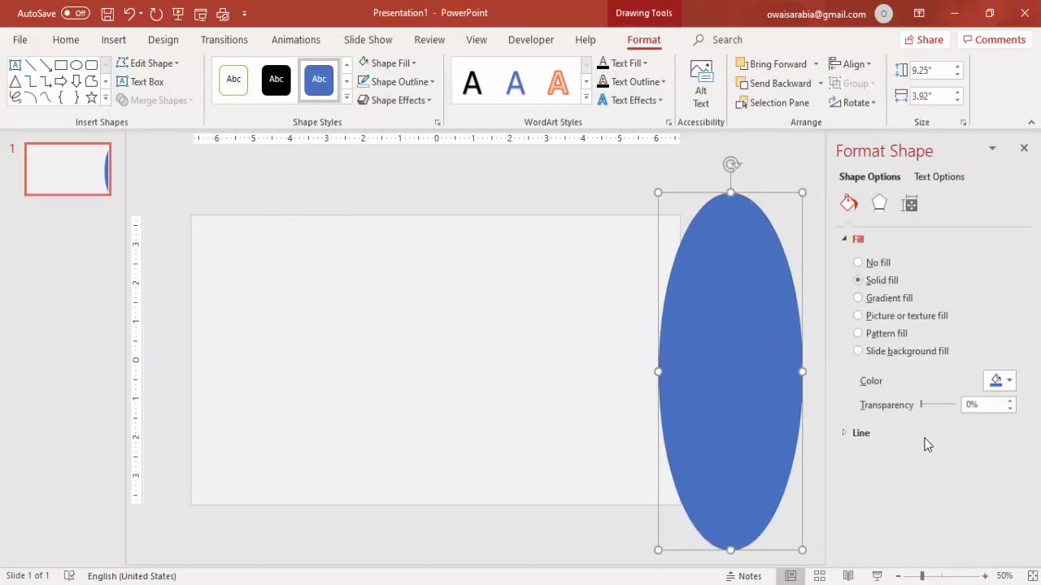
{"action": "left_click_drag", "start_coordinate": [922, 404], "coordinate": [939, 410]}
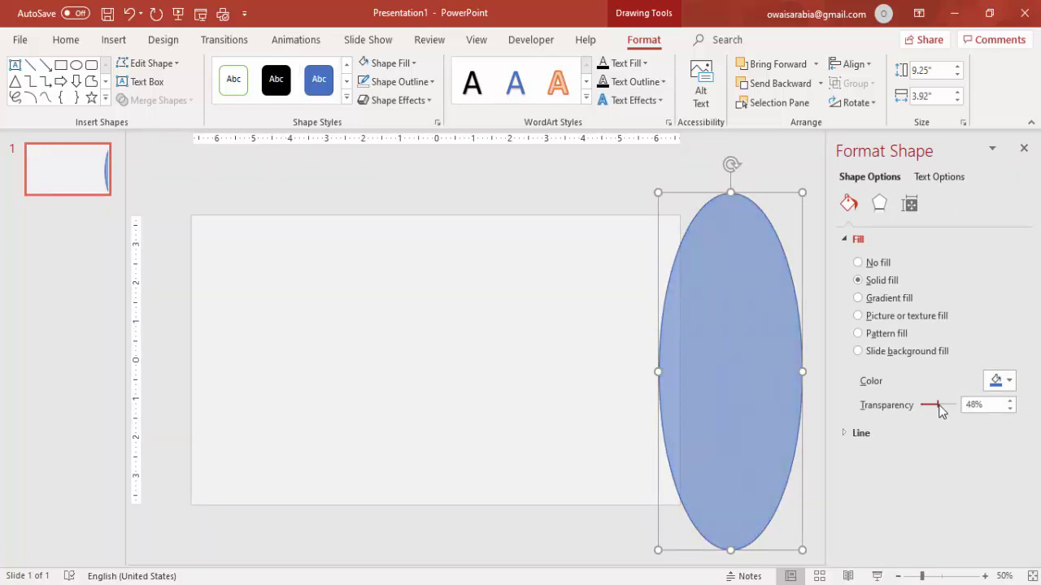
- Remove the oval's outline and move it up slightly
{"action": "left_click", "coordinate": [415, 82]}
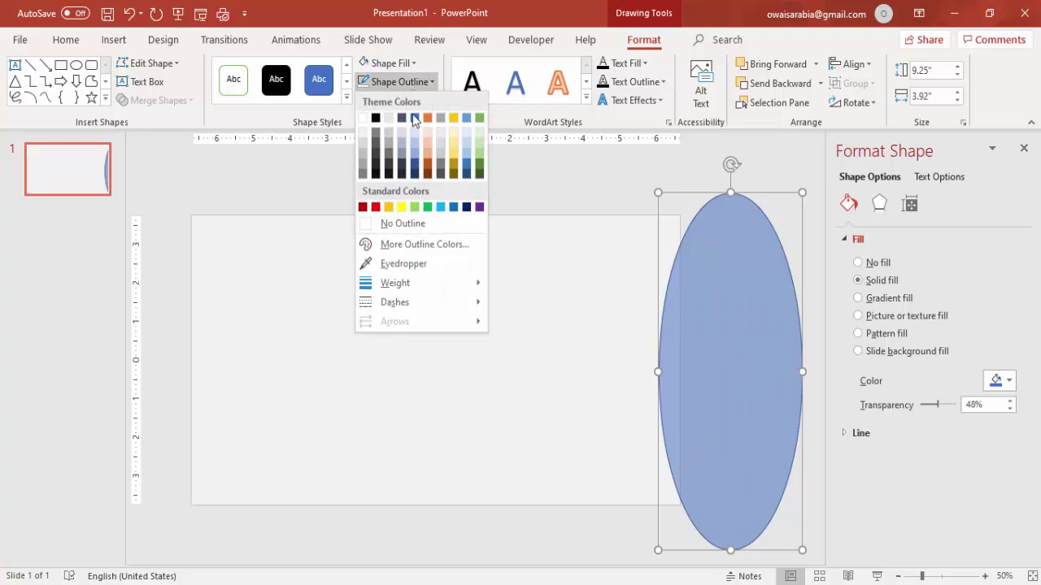
{"action": "left_click", "coordinate": [415, 227]}
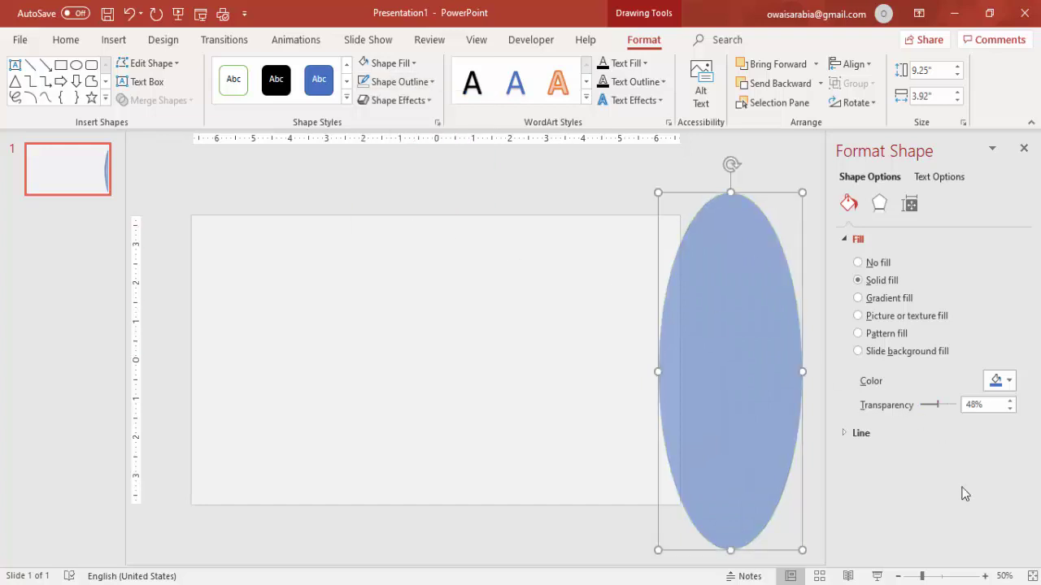
{"action": "left_click", "coordinate": [944, 575]}
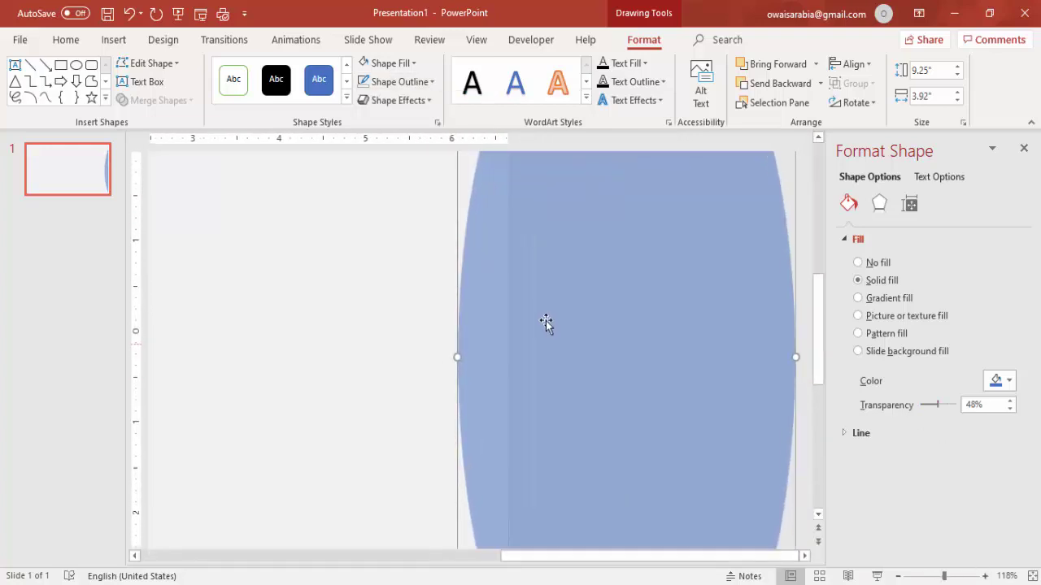
{"action": "scroll", "coordinate": [576, 343], "scroll_direction": "up", "scroll_amount": 3}
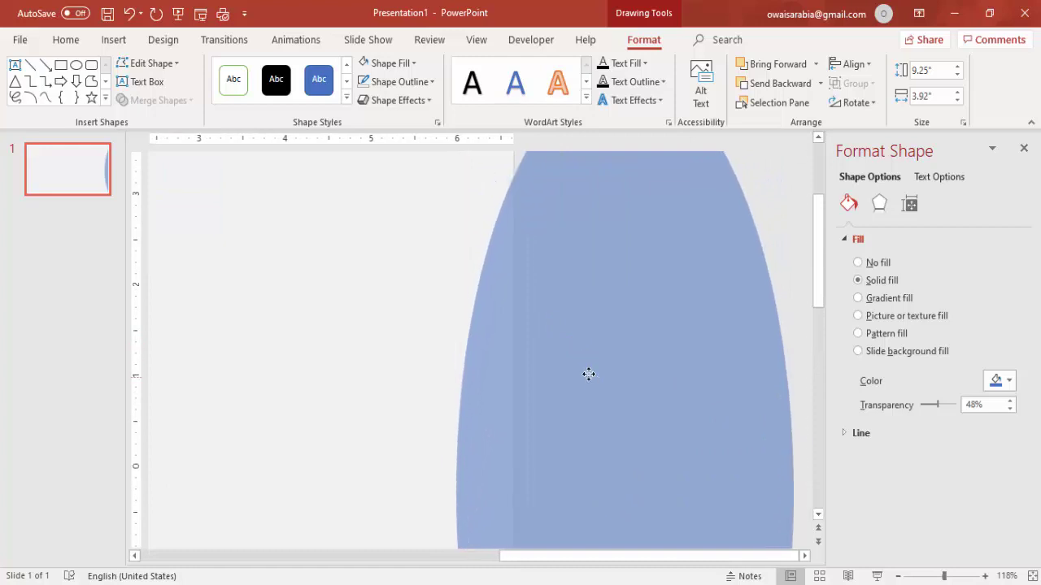
{"action": "scroll", "coordinate": [586, 376], "scroll_direction": "up", "scroll_amount": 2}
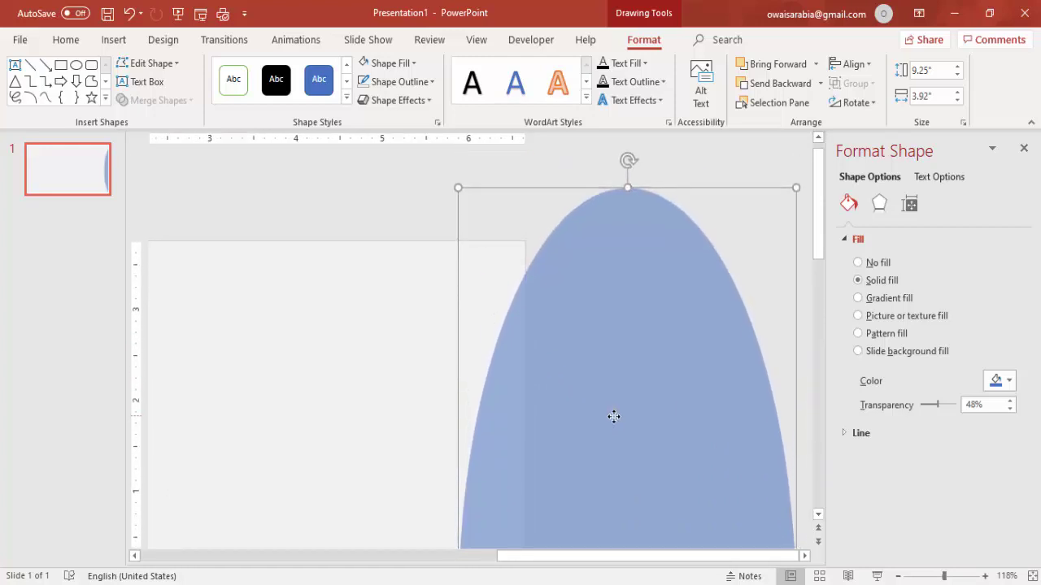
{"action": "left_click_drag", "start_coordinate": [608, 415], "coordinate": [604, 328]}
{"action": "scroll", "coordinate": [605, 331], "scroll_direction": "down", "scroll_amount": 2}
{"action": "scroll", "coordinate": [605, 332], "scroll_direction": "down", "scroll_amount": 7}
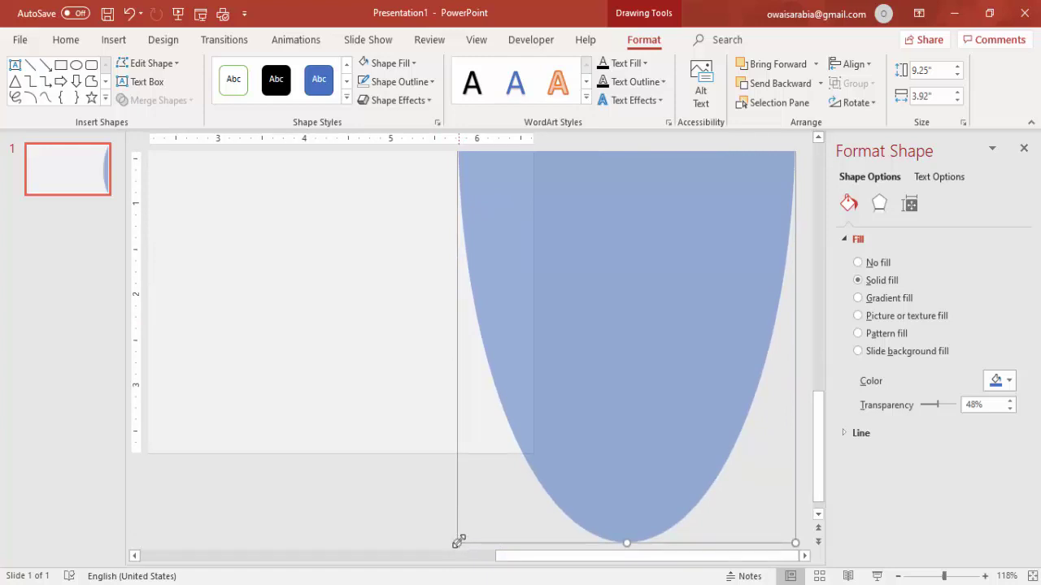
- Resize the oval from its corners to about 9.16 by 3.88 inches
{"action": "left_click_drag", "start_coordinate": [462, 540], "coordinate": [488, 532]}
{"action": "scroll", "coordinate": [606, 430], "scroll_direction": "up", "scroll_amount": 3}
{"action": "scroll", "coordinate": [606, 430], "scroll_direction": "up", "scroll_amount": 7}
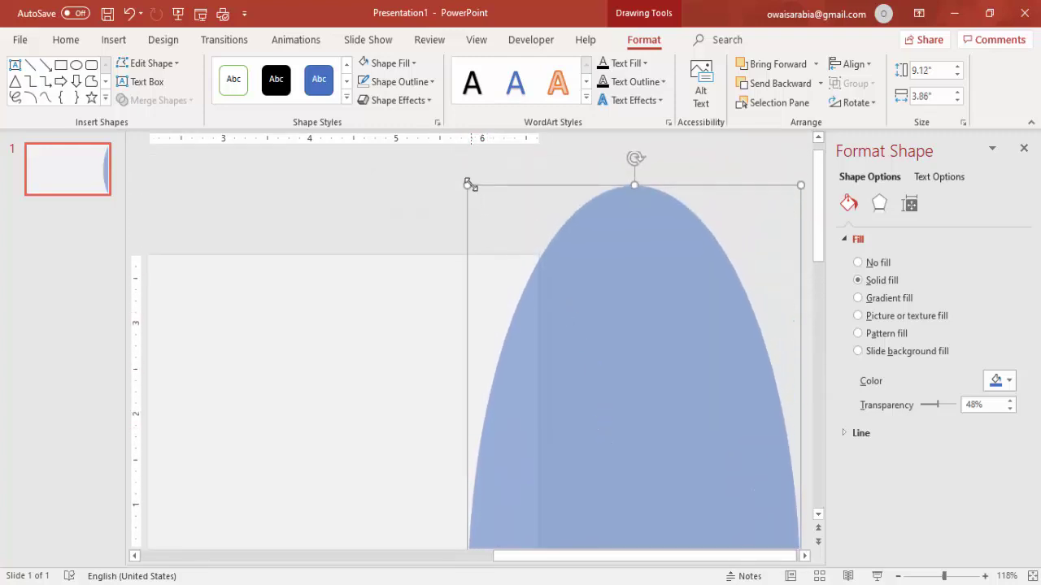
{"action": "left_click_drag", "start_coordinate": [466, 185], "coordinate": [465, 180]}
{"action": "scroll", "coordinate": [472, 195], "scroll_direction": "down", "scroll_amount": 2}
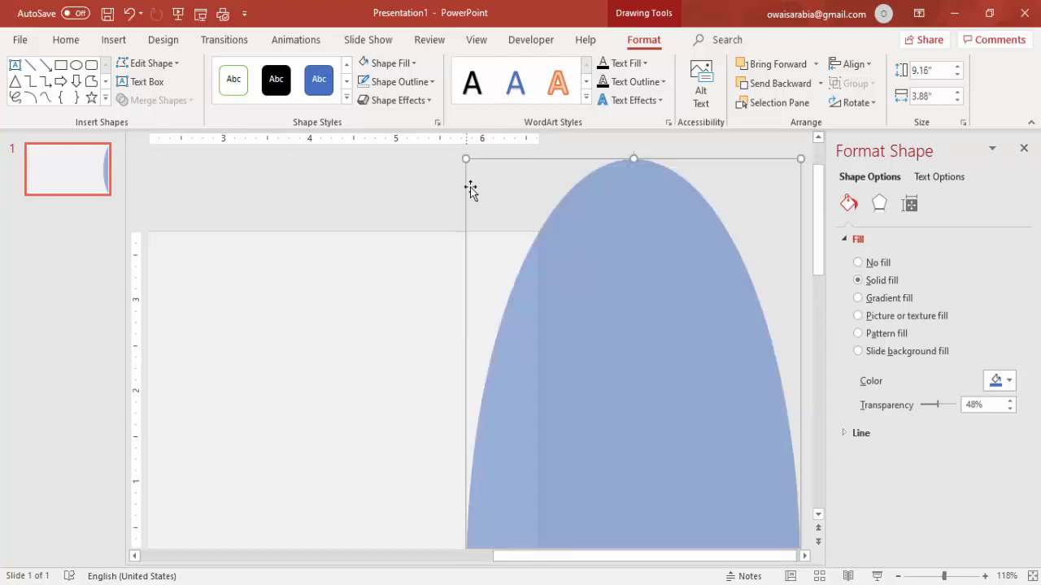
{"action": "scroll", "coordinate": [498, 265], "scroll_direction": "down", "scroll_amount": 7}
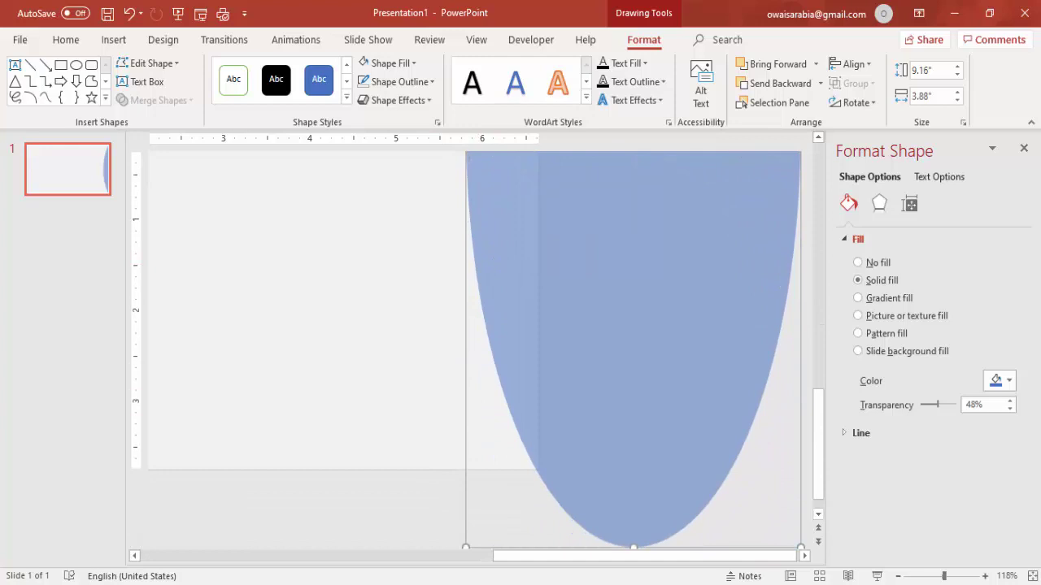
{"action": "scroll", "coordinate": [687, 287], "scroll_direction": "down", "scroll_amount": 5}
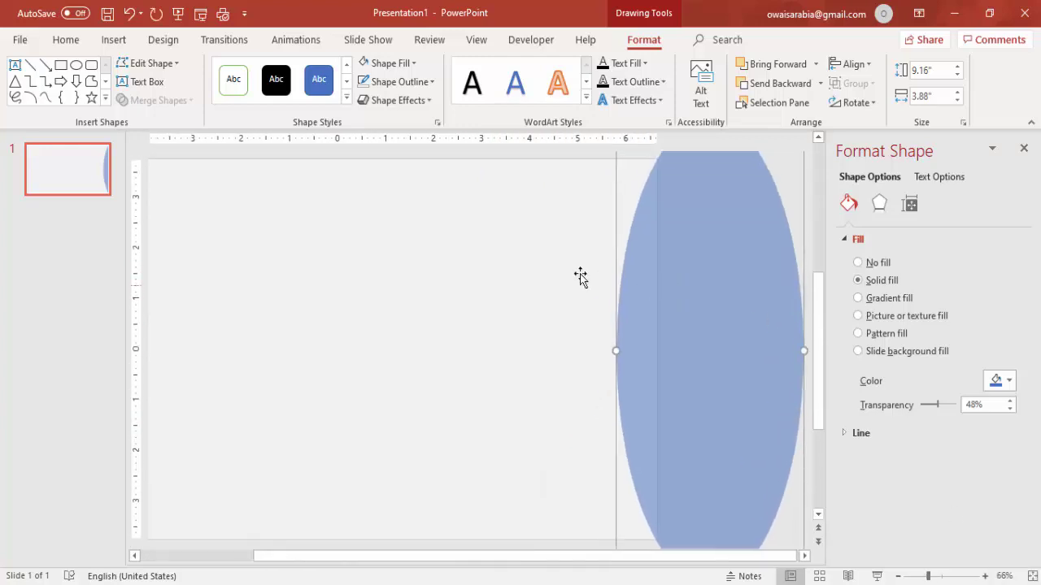
{"action": "left_click", "coordinate": [899, 577]}
{"action": "left_click", "coordinate": [899, 577]}
- Subtract the oval from the slide-sized grey rectangle, leaving a curved right edge
{"action": "left_click", "coordinate": [550, 186]}
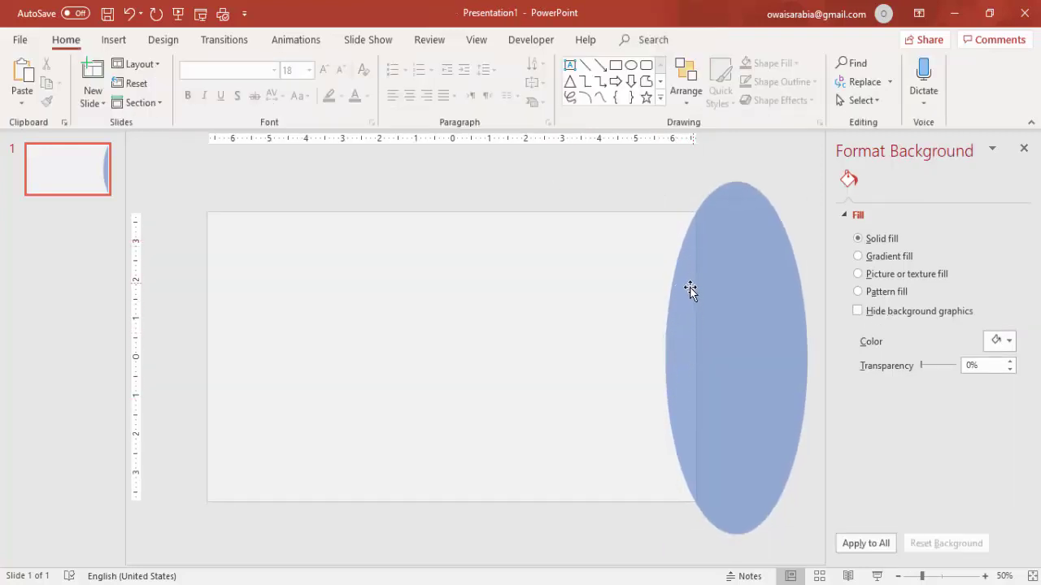
{"action": "left_click", "coordinate": [569, 275]}
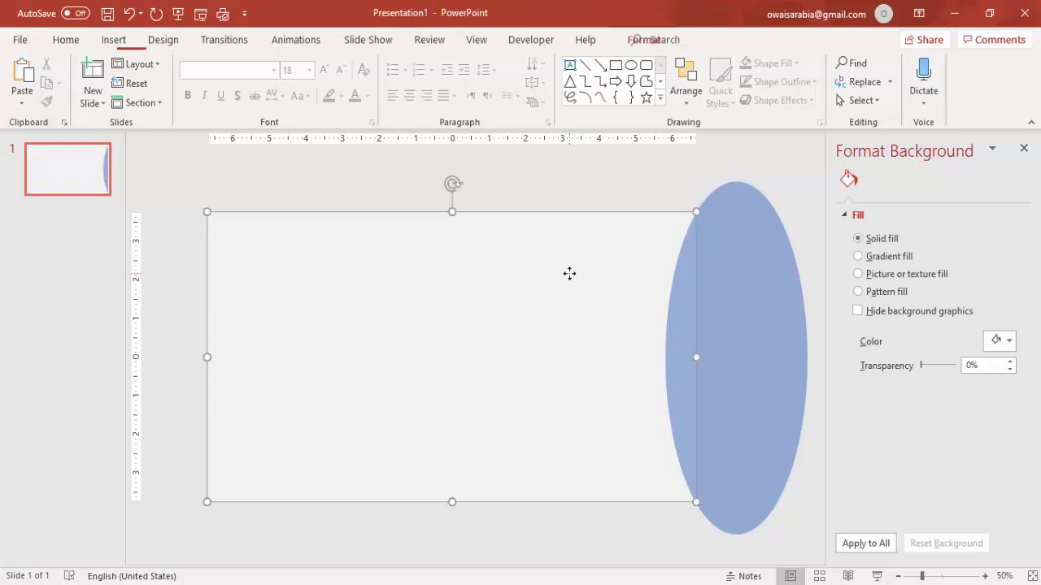
{"action": "left_click", "coordinate": [719, 325], "text": "shift"}
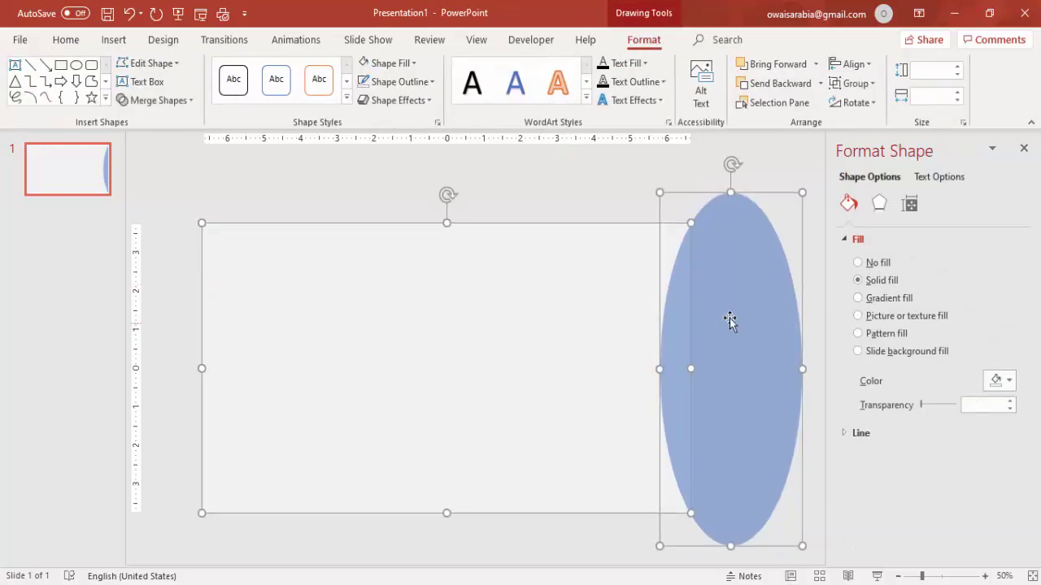
{"action": "left_click", "coordinate": [159, 100]}
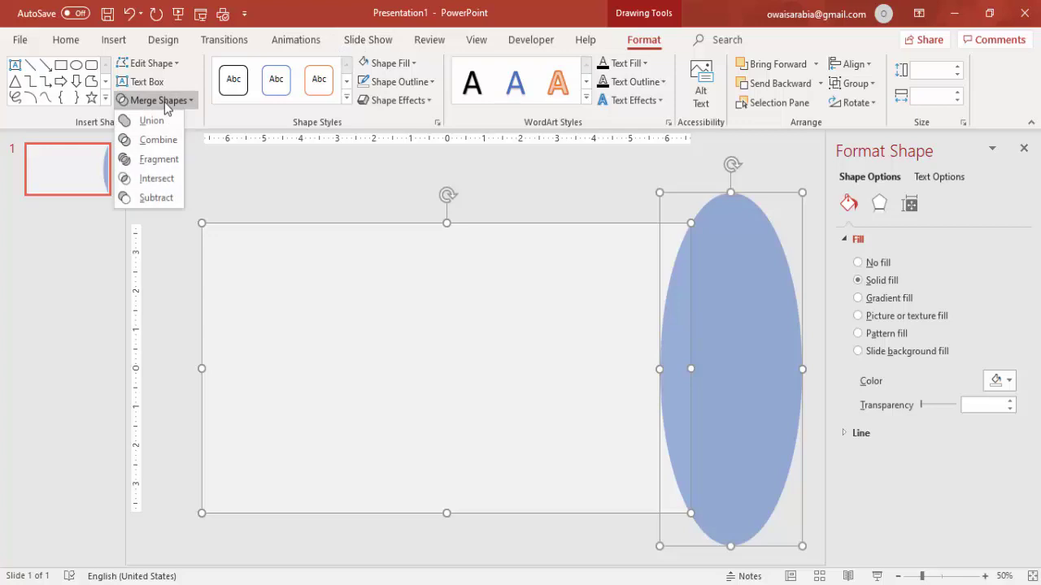
{"action": "left_click", "coordinate": [160, 198]}
- Duplicate the curved shape and shift the copy down and left
{"action": "left_click_drag", "start_coordinate": [553, 260], "coordinate": [636, 319]}
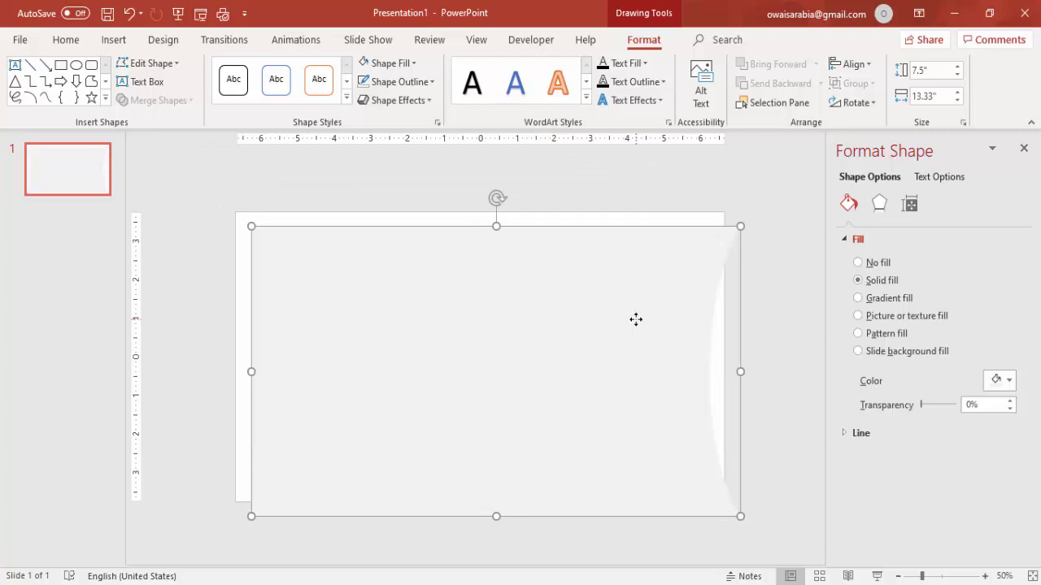
{"action": "key", "text": "ctrl+z"}
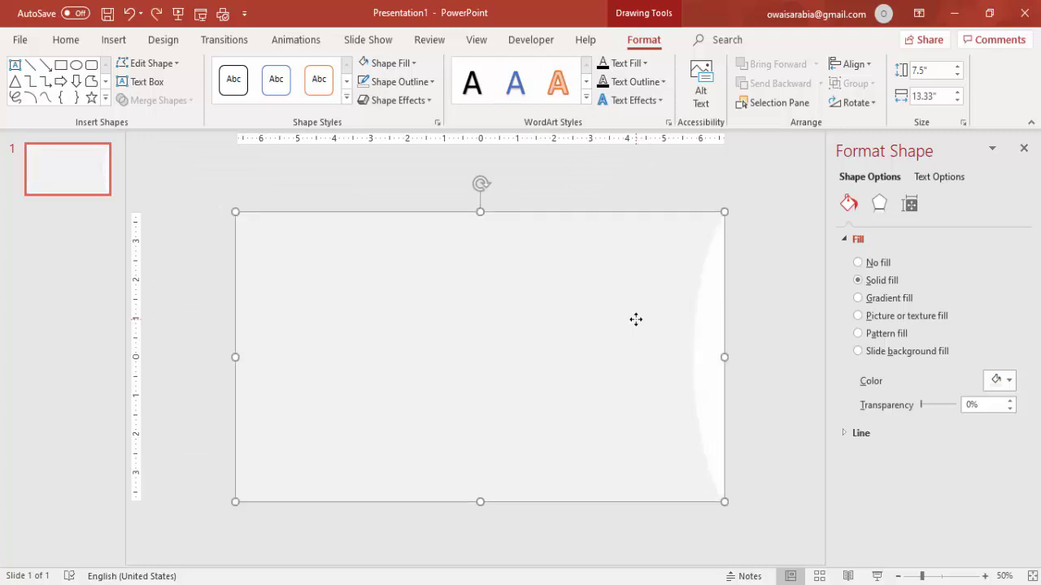
{"action": "key", "text": "ctrl+y"}
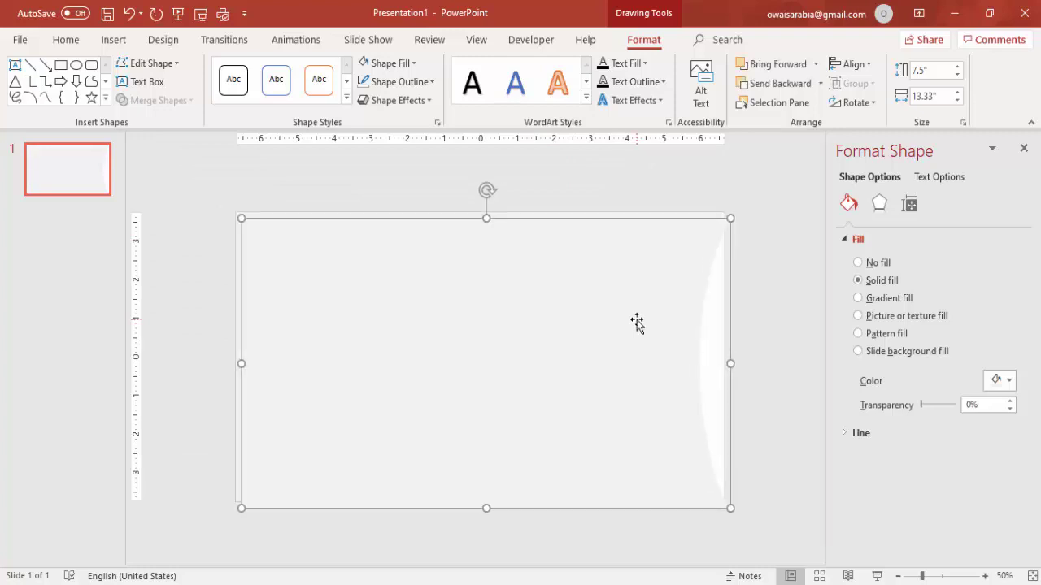
{"action": "left_click_drag", "start_coordinate": [637, 322], "coordinate": [597, 341]}
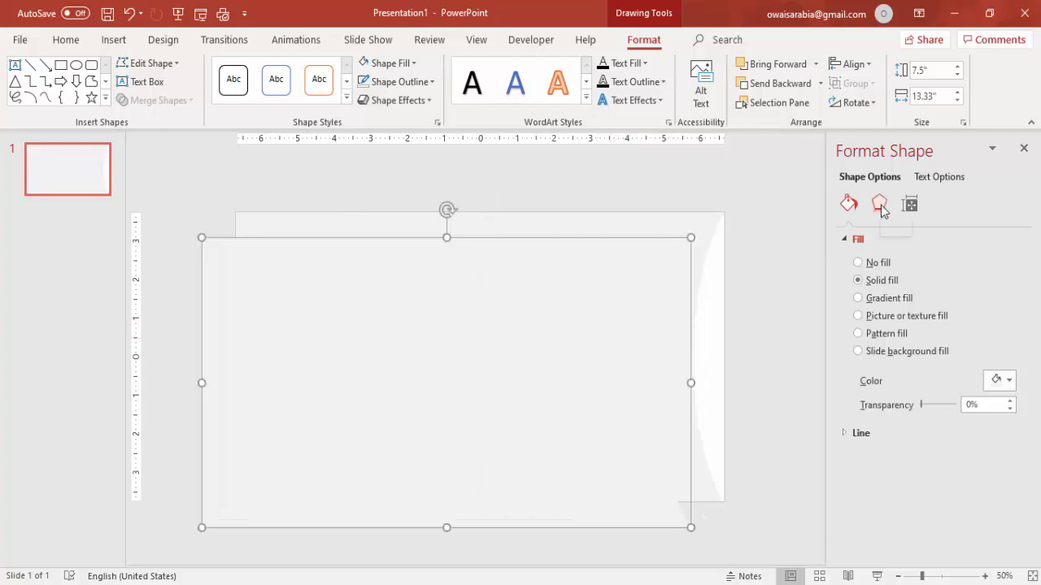
- Fill the copy light blue, align it to the slide, and send it to the back
{"action": "left_click", "coordinate": [998, 382]}
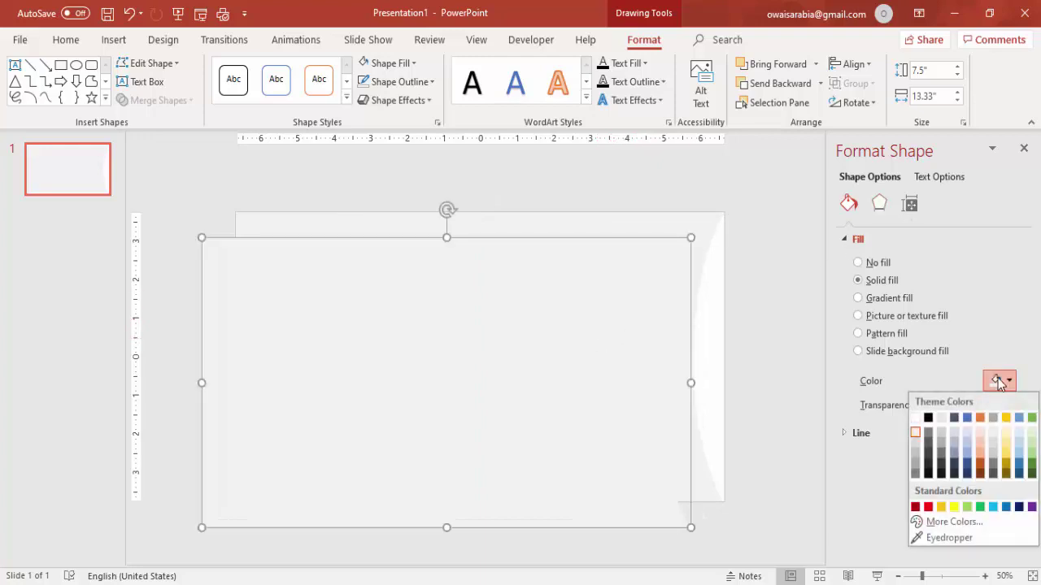
{"action": "left_click", "coordinate": [993, 508]}
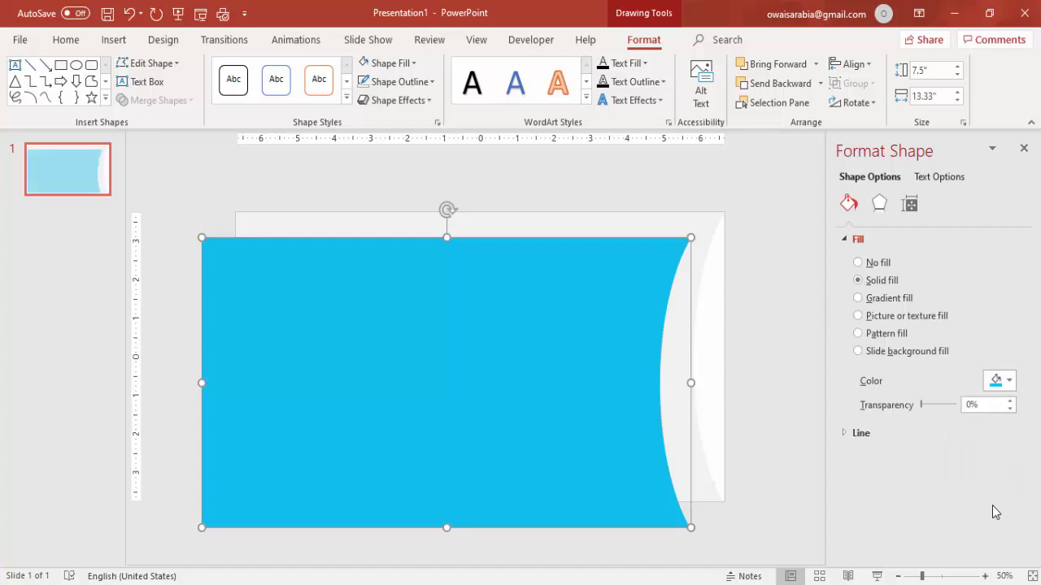
{"action": "left_click_drag", "start_coordinate": [650, 284], "coordinate": [675, 277]}
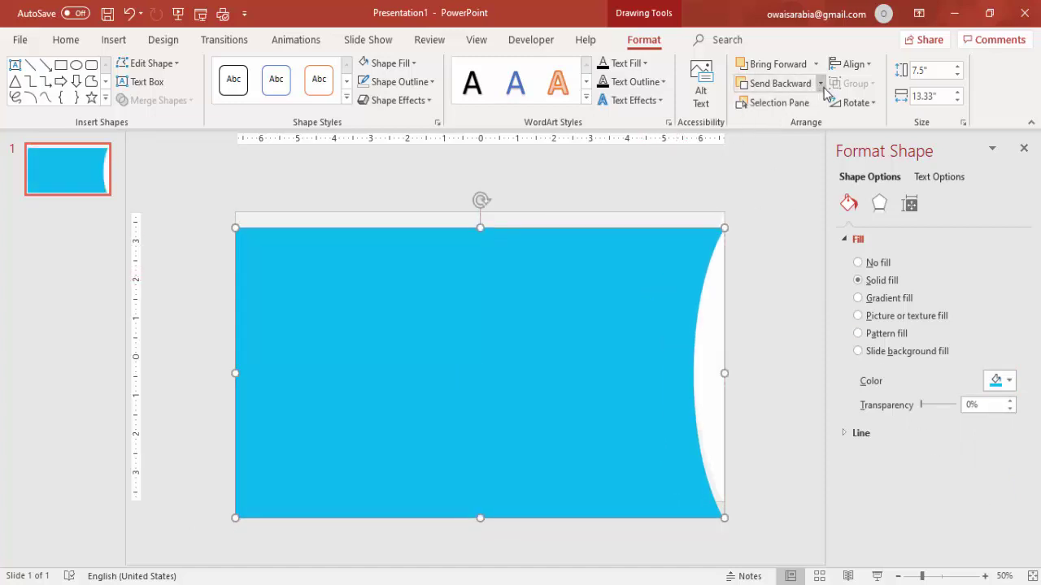
{"action": "left_click", "coordinate": [820, 83]}
{"action": "left_click", "coordinate": [785, 123]}
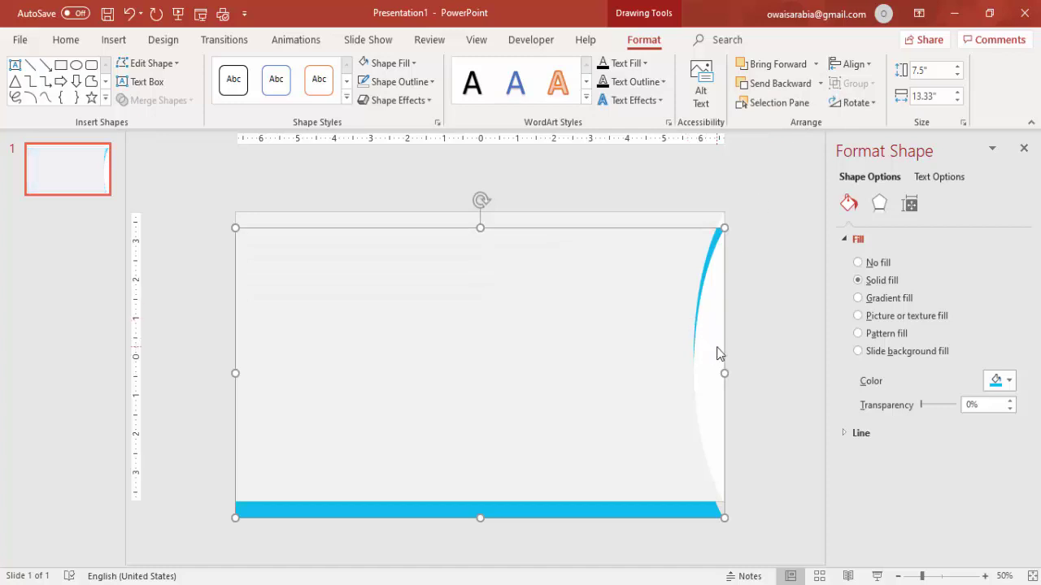
- Nudge the grey shape up and right so only a thin blue curve shows
{"action": "key", "text": "Up"}
{"action": "key", "text": "Up"}
{"action": "key", "text": "Up"}
{"action": "key", "text": "Up"}
{"action": "key", "text": "Up"}
{"action": "key", "text": "Up"}
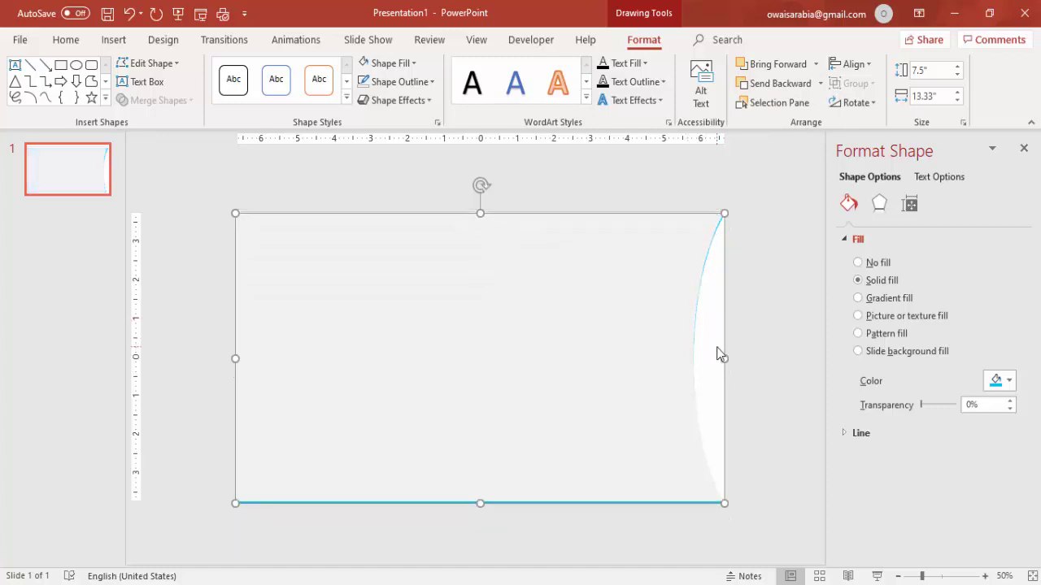
{"action": "key", "text": "ctrl+Right"}
{"action": "key", "text": "ctrl+Right"}
{"action": "key", "text": "ctrl+Up"}
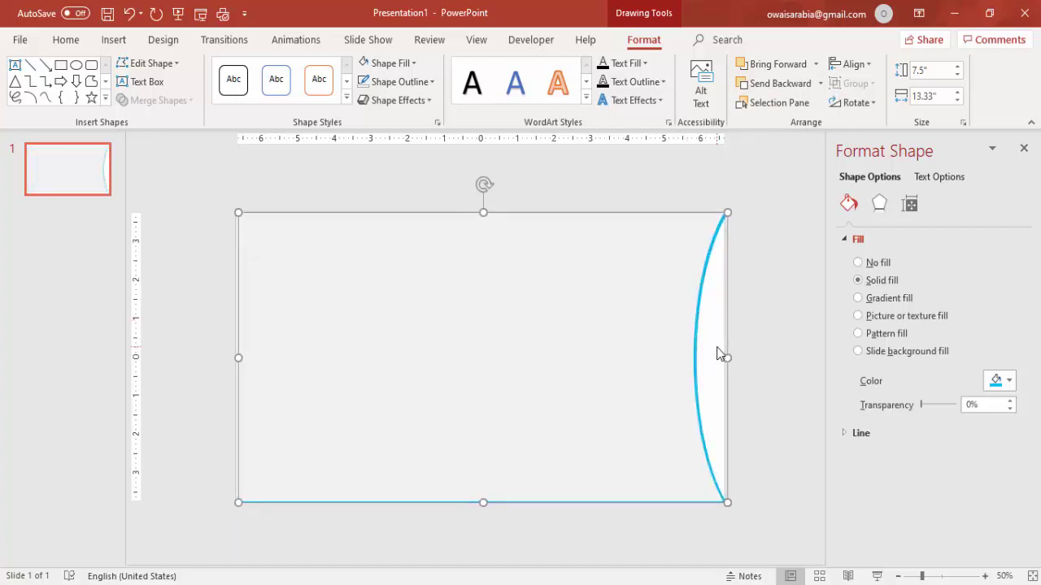
{"action": "key", "text": "ctrl+Up"}
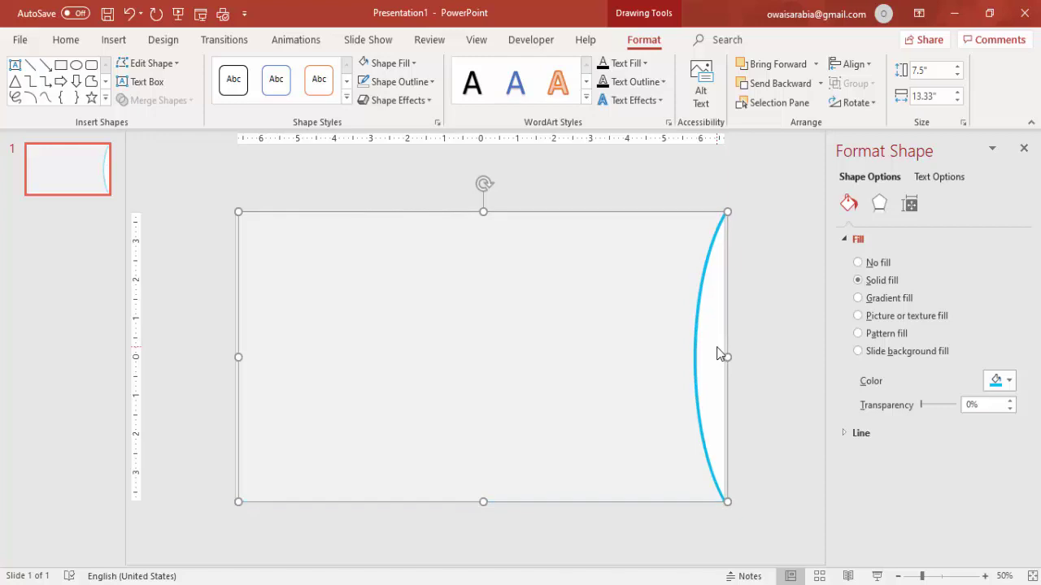
{"action": "key", "text": "ctrl+Right"}
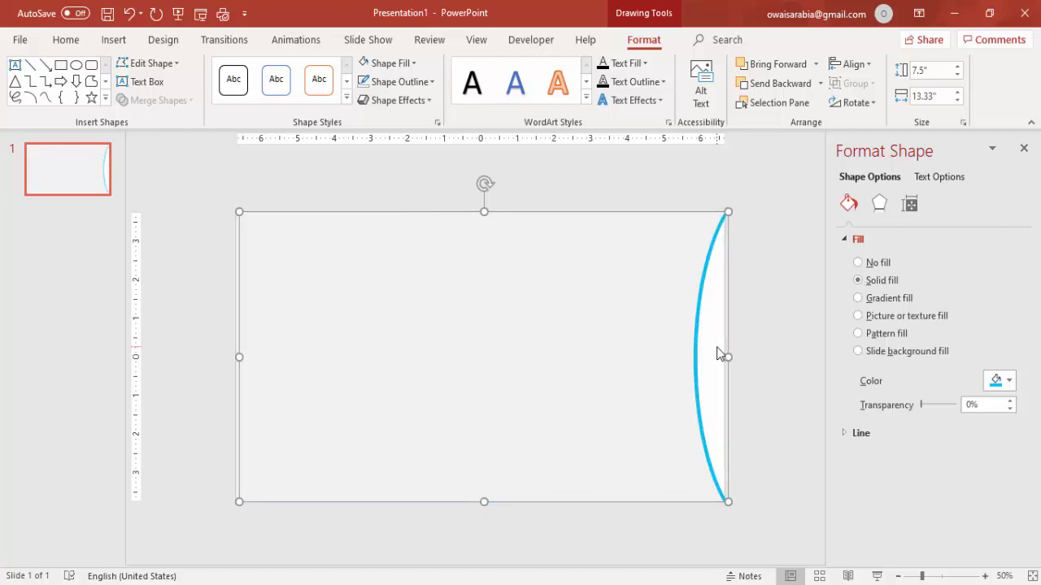
{"action": "left_click", "coordinate": [752, 324]}
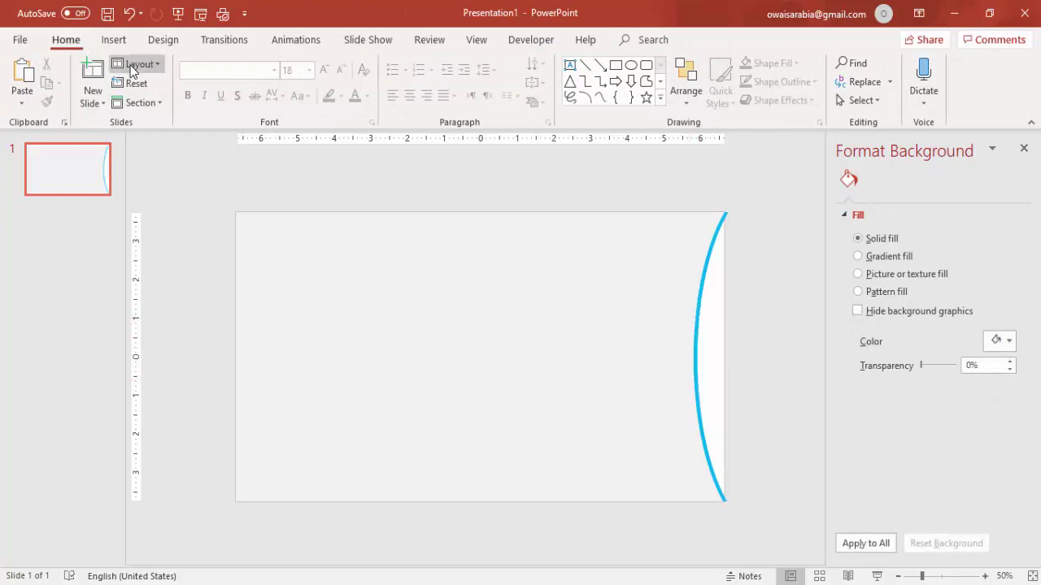
- Draw a 2.25-inch circle over the blue curve near the slide's right edge
{"action": "left_click", "coordinate": [113, 39]}
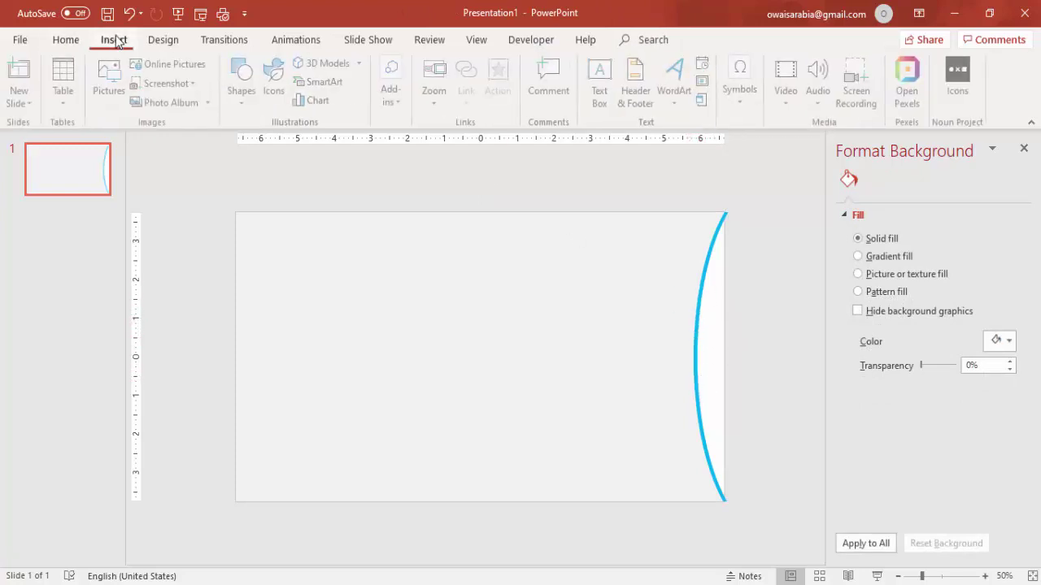
{"action": "left_click", "coordinate": [238, 106]}
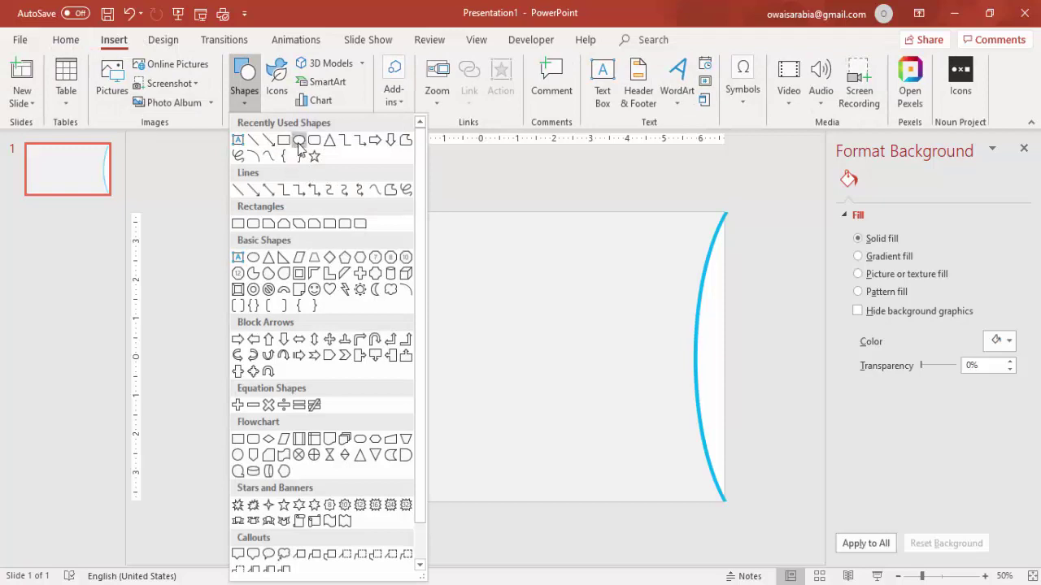
{"action": "left_click", "coordinate": [298, 140]}
{"action": "left_click_drag", "start_coordinate": [689, 333], "coordinate": [723, 396]}
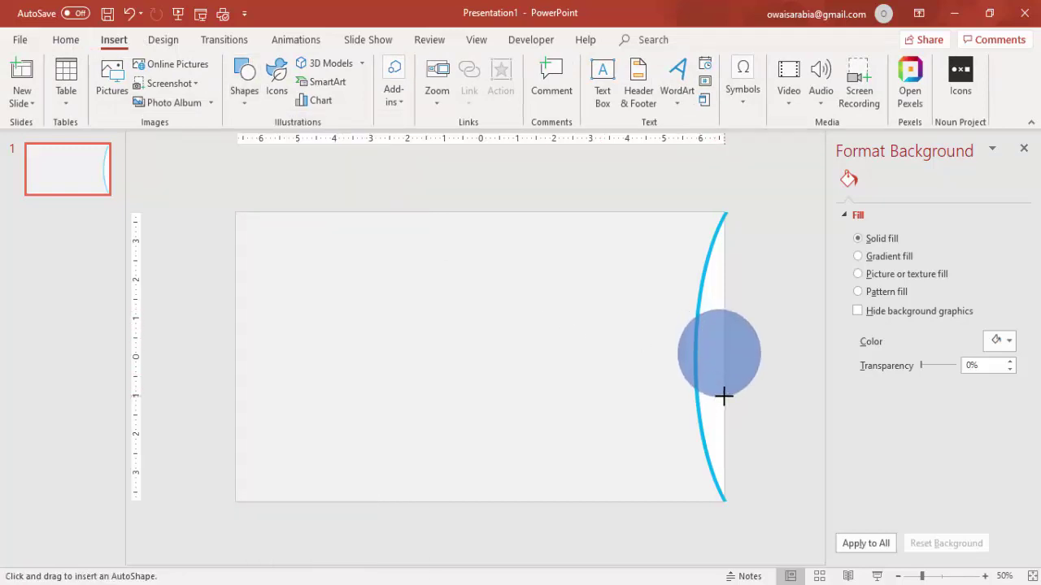
{"action": "left_click_drag", "start_coordinate": [724, 396], "coordinate": [695, 368]}
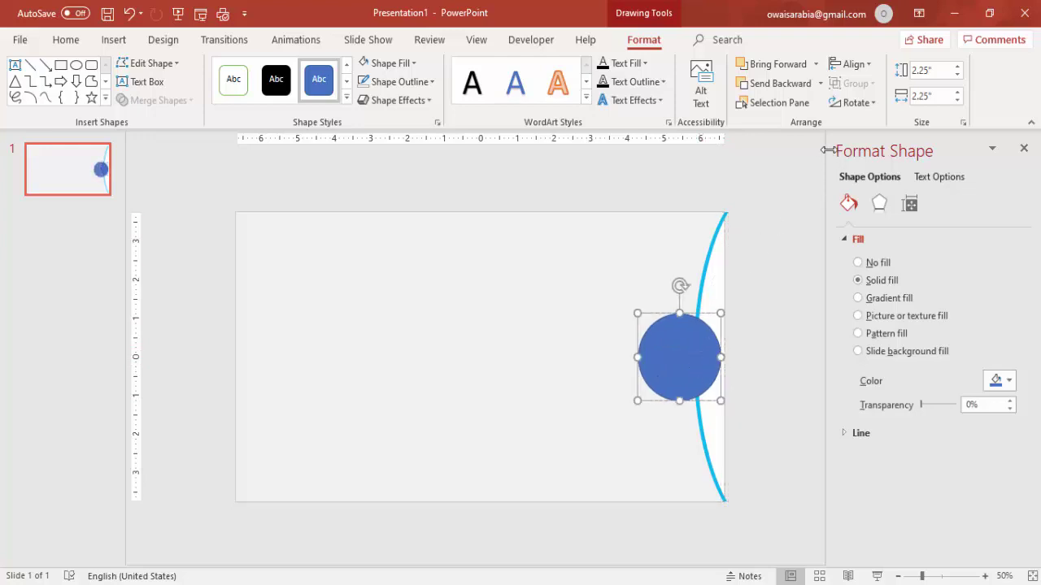
- Center the circle vertically on the slide with Align Middle
{"action": "left_click", "coordinate": [849, 71]}
{"action": "left_click", "coordinate": [898, 161]}
{"action": "left_click", "coordinate": [937, 577]}
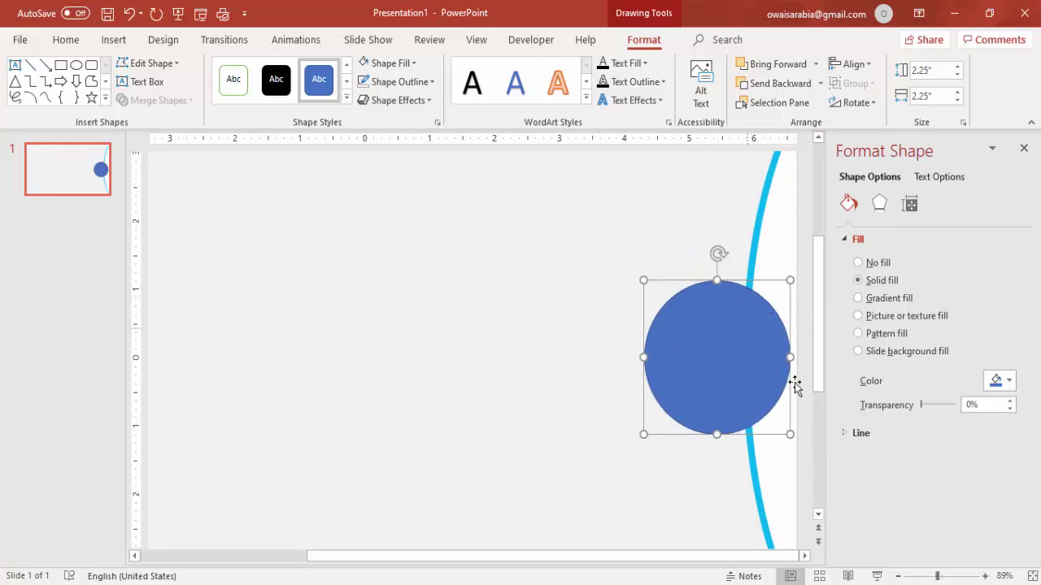
{"action": "left_click", "coordinate": [898, 575]}
{"action": "left_click", "coordinate": [898, 575]}
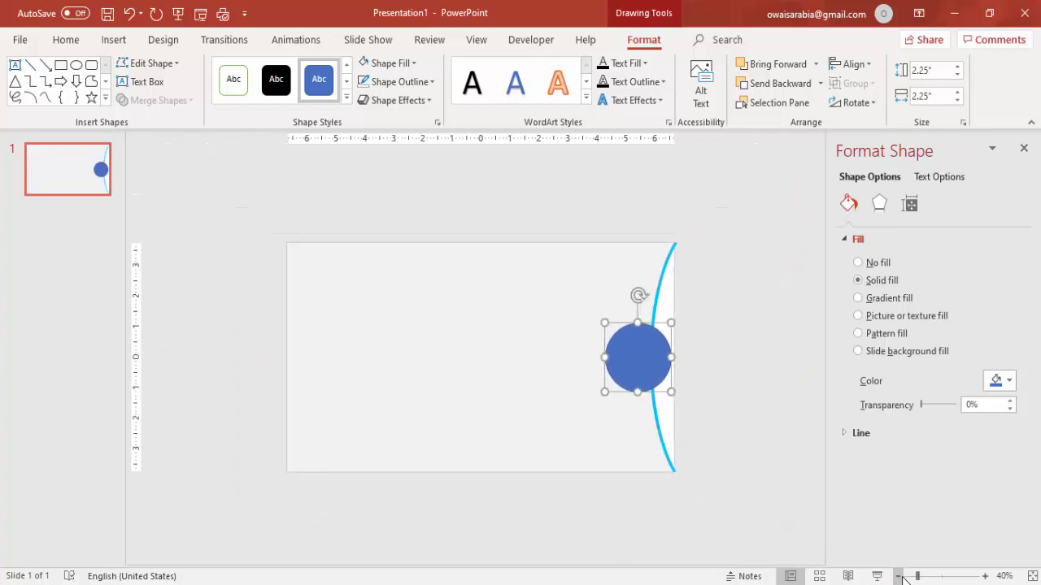
- Shift the grey curved shape over the circle, then select the circle and curved shape together
{"action": "left_click", "coordinate": [722, 309]}
{"action": "left_click", "coordinate": [570, 267]}
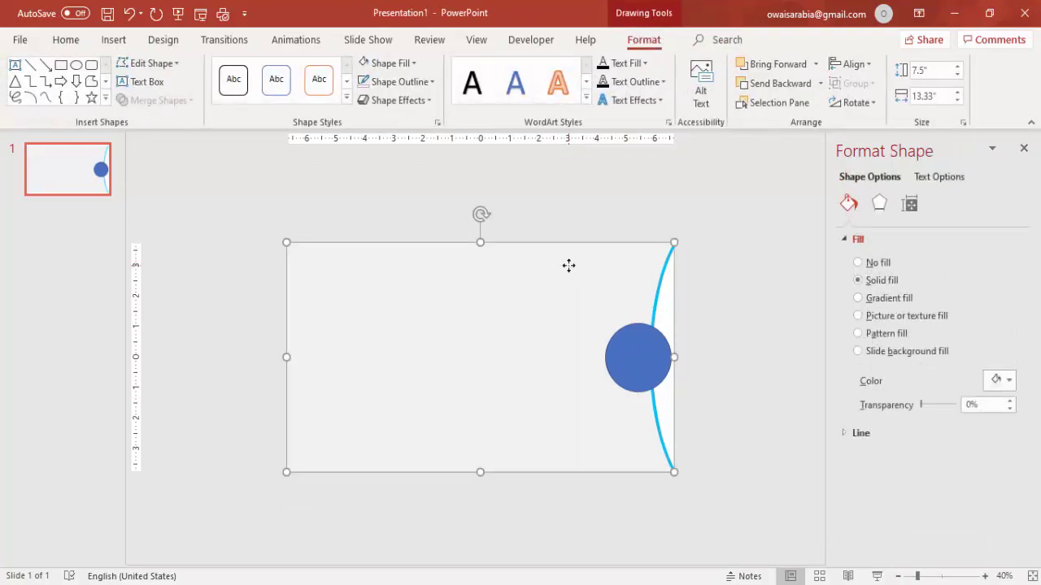
{"action": "mouse_move", "coordinate": [568, 266]}
{"action": "left_mouse_down"}
{"action": "mouse_move", "coordinate": [546, 263]}
{"action": "mouse_move", "coordinate": [563, 263]}
{"action": "left_mouse_up"}
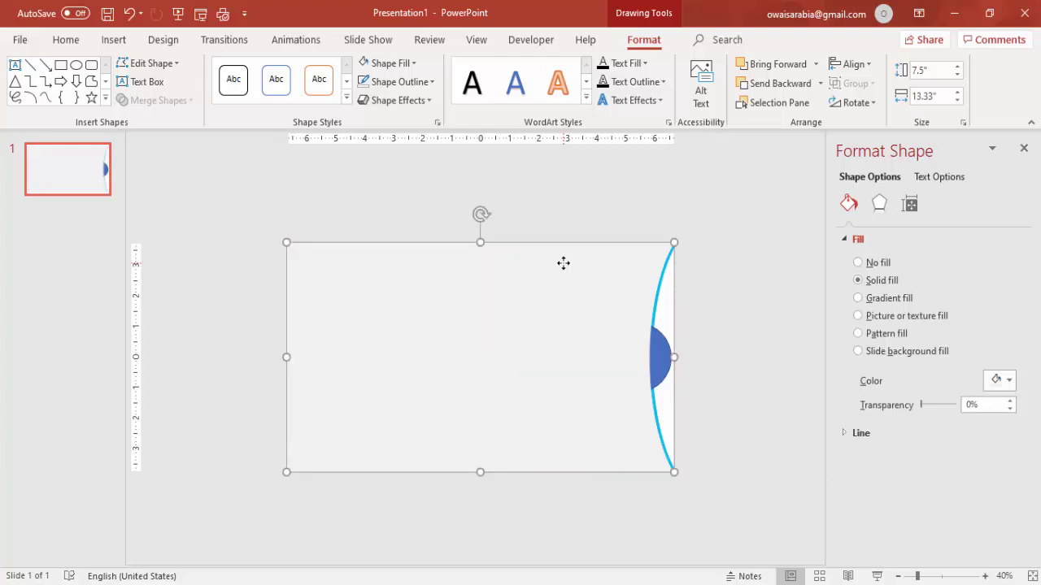
{"action": "left_click", "coordinate": [660, 343]}
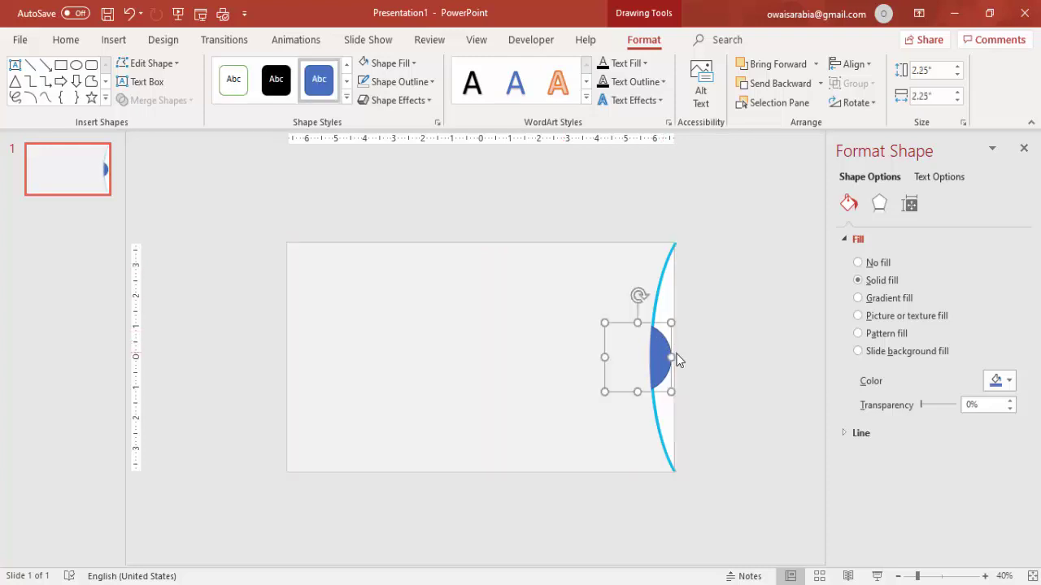
{"action": "left_click", "coordinate": [545, 301], "text": "shift"}
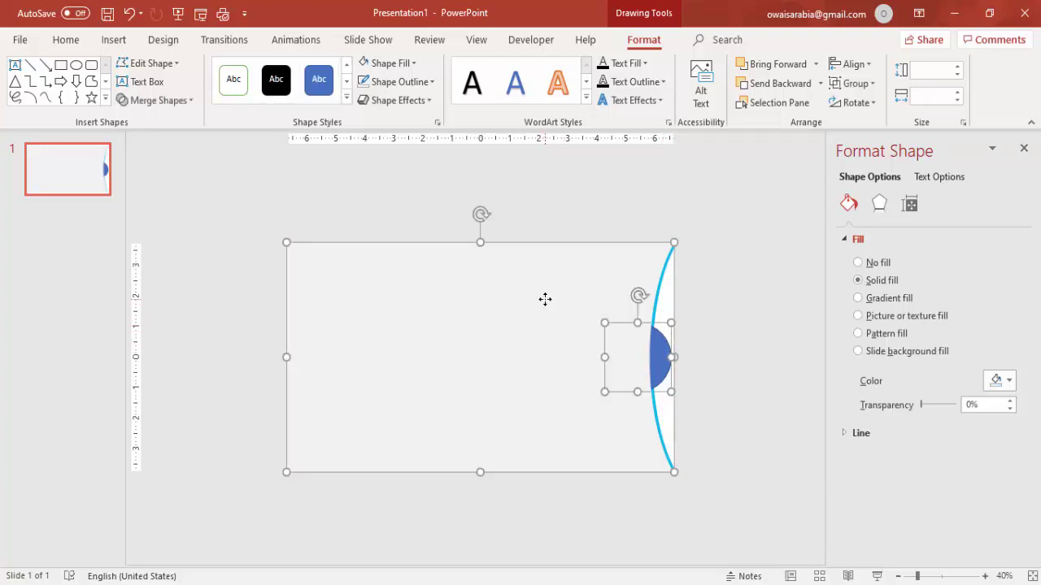
- Trim the circle with the curved shape into a 2.07 by 0.73 inch half-moon
{"action": "left_click", "coordinate": [180, 101]}
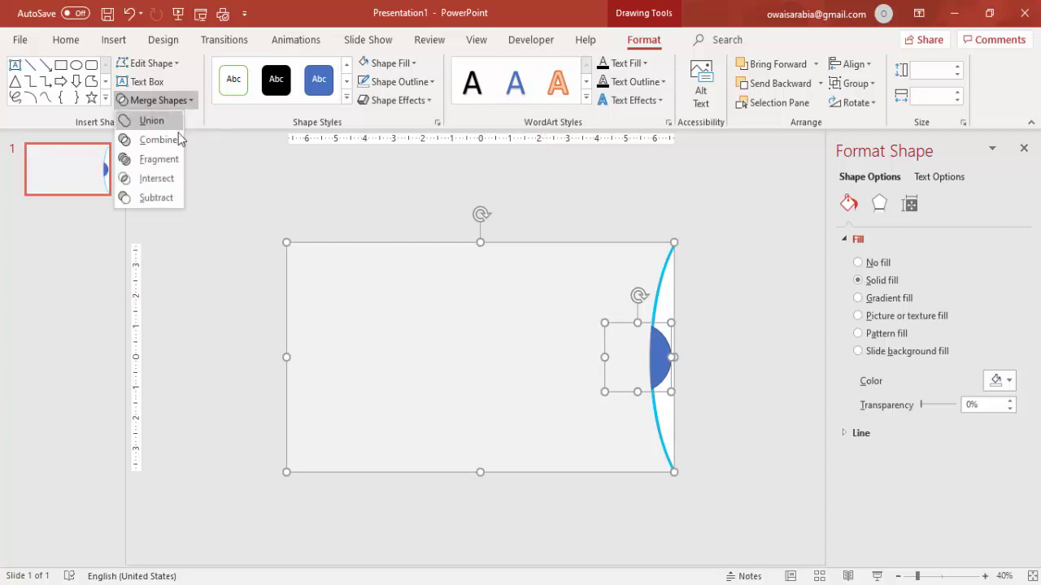
{"action": "left_click", "coordinate": [166, 199]}
{"action": "left_click_drag", "start_coordinate": [671, 338], "coordinate": [704, 345]}
{"action": "key", "text": "ctrl+z"}
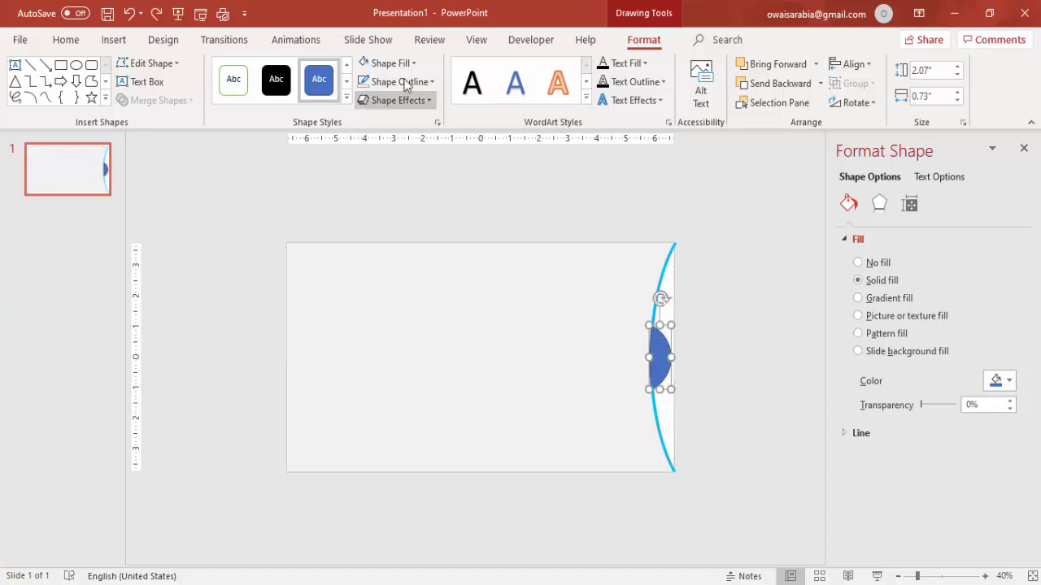
- Remove the half-moon's outline
{"action": "left_click", "coordinate": [407, 82]}
{"action": "left_click", "coordinate": [403, 224]}
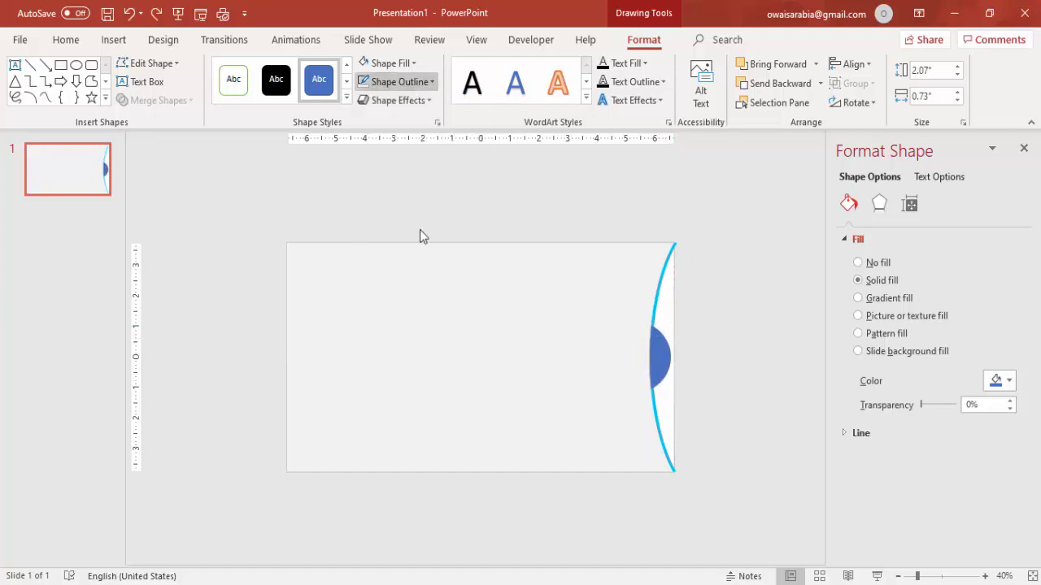
{"action": "left_click", "coordinate": [394, 64]}
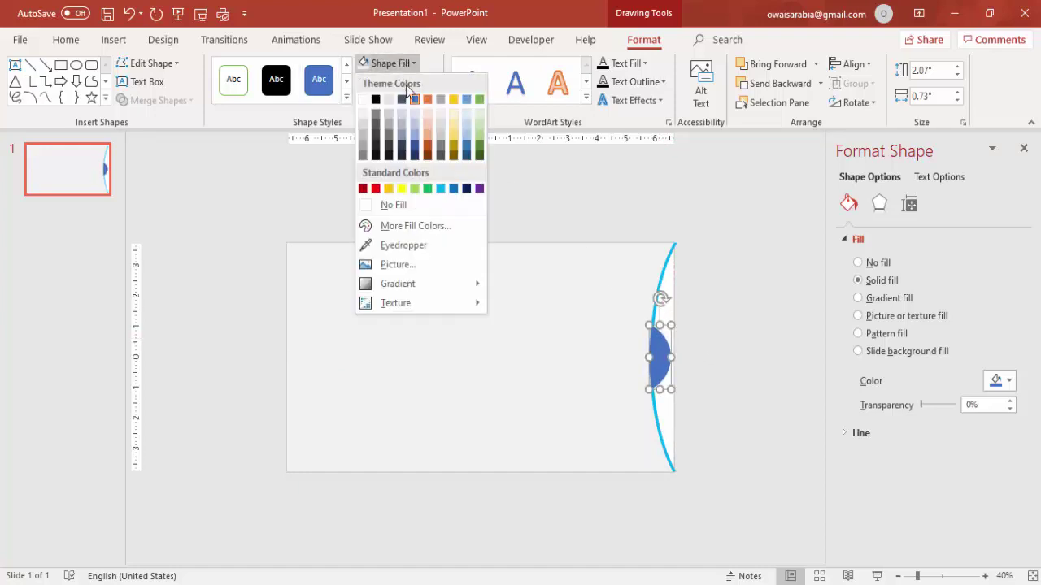
- Fill the half-circle light blue and give the large curved shape an Offset: Right shadow
{"action": "left_click", "coordinate": [441, 189]}
{"action": "left_click", "coordinate": [597, 253]}
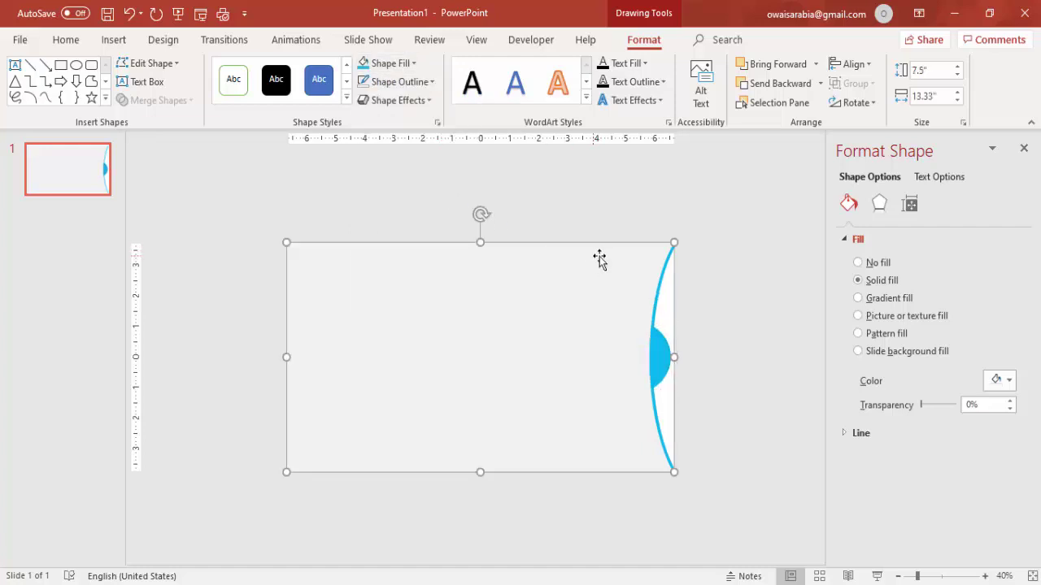
{"action": "left_click", "coordinate": [883, 203]}
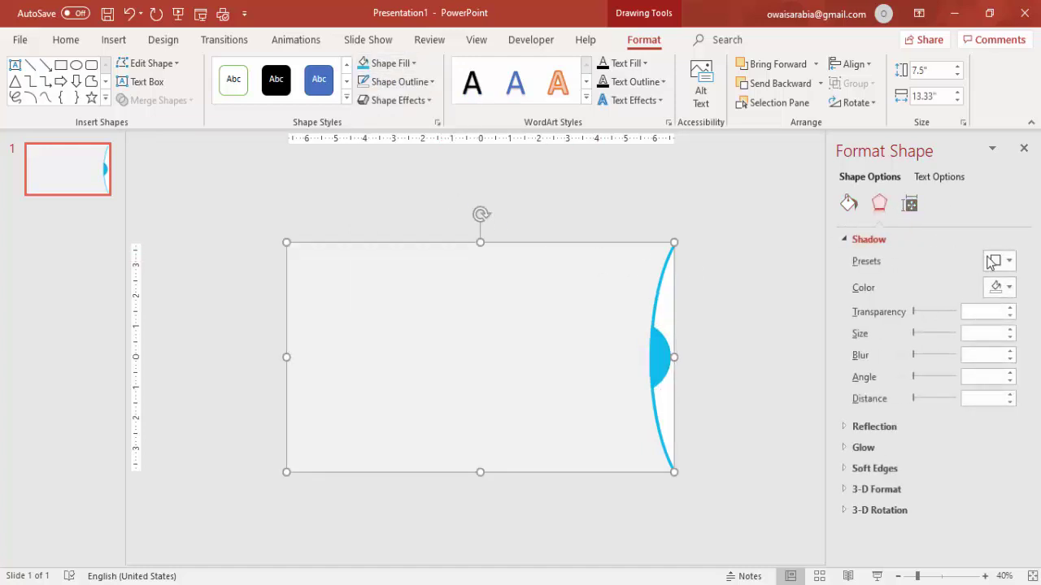
{"action": "left_click", "coordinate": [999, 261]}
{"action": "left_click", "coordinate": [921, 421]}
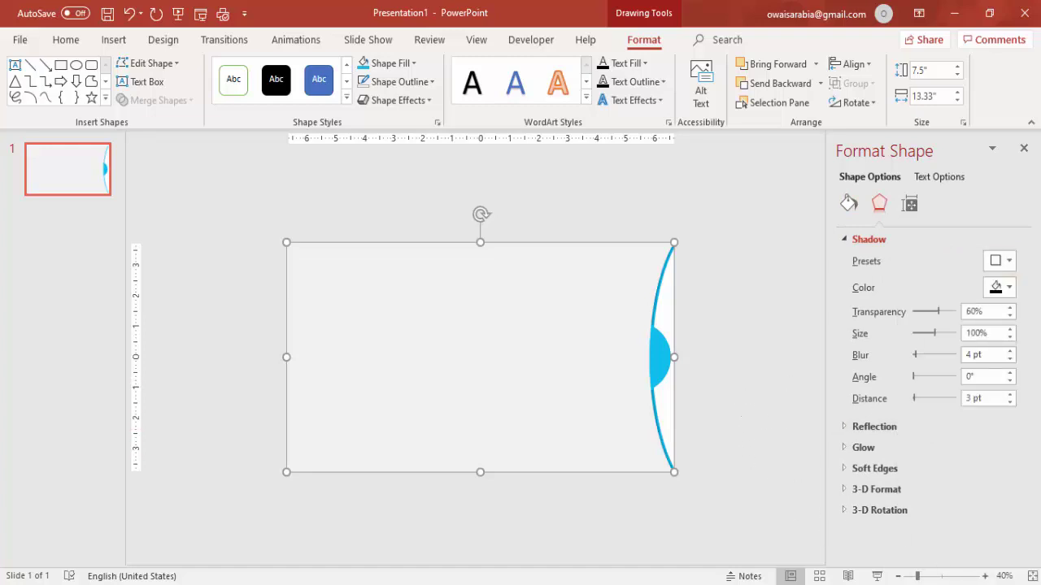
- Nudge the half-circle tab right so it sits snugly against the curve
{"action": "left_click", "coordinate": [940, 576]}
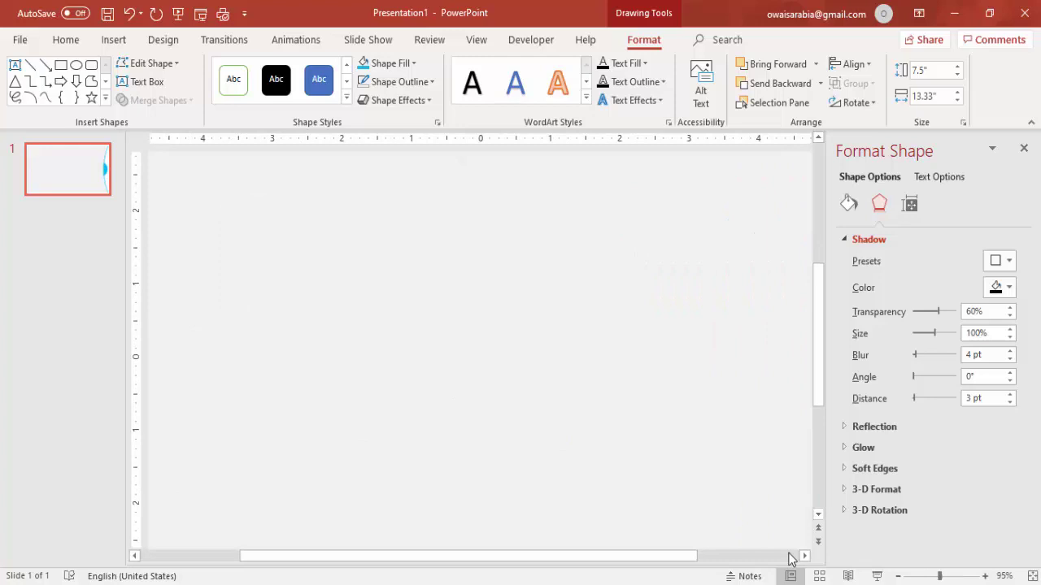
{"action": "left_click", "coordinate": [788, 559]}
{"action": "left_click", "coordinate": [766, 350]}
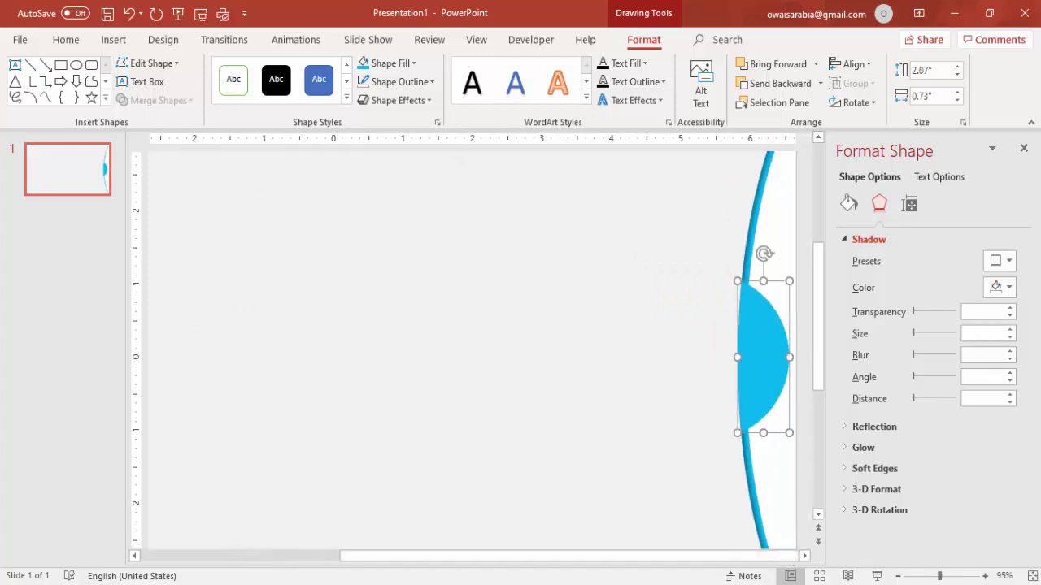
{"action": "key", "text": "ctrl+Right"}
{"action": "key", "text": "ctrl+Right"}
{"action": "key", "text": "ctrl+Right"}
{"action": "key", "text": "ctrl+Right"}
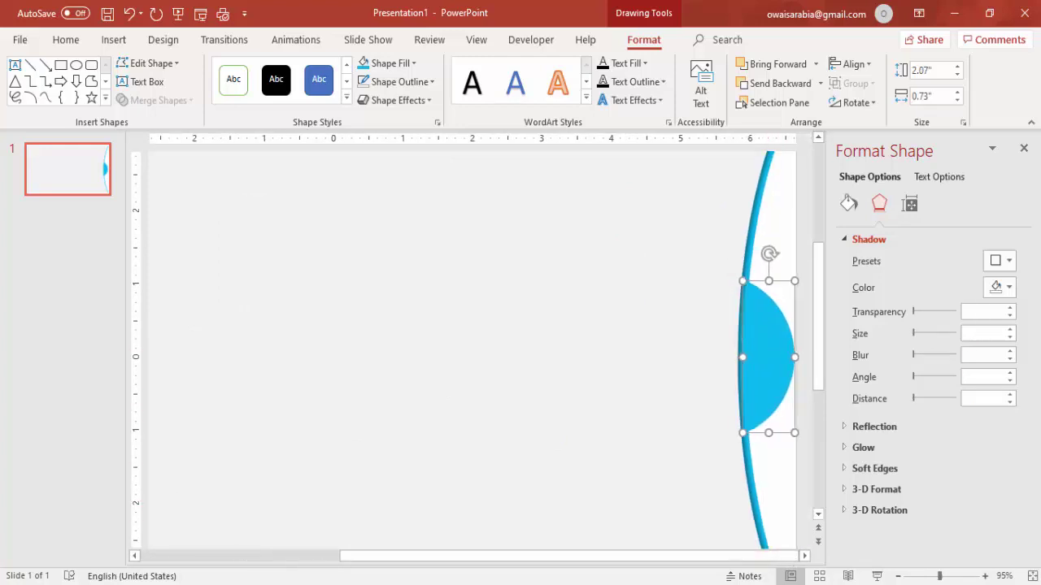
{"action": "key", "text": "ctrl+Right"}
{"action": "key", "text": "ctrl+Right"}
{"action": "key", "text": "ctrl+Right"}
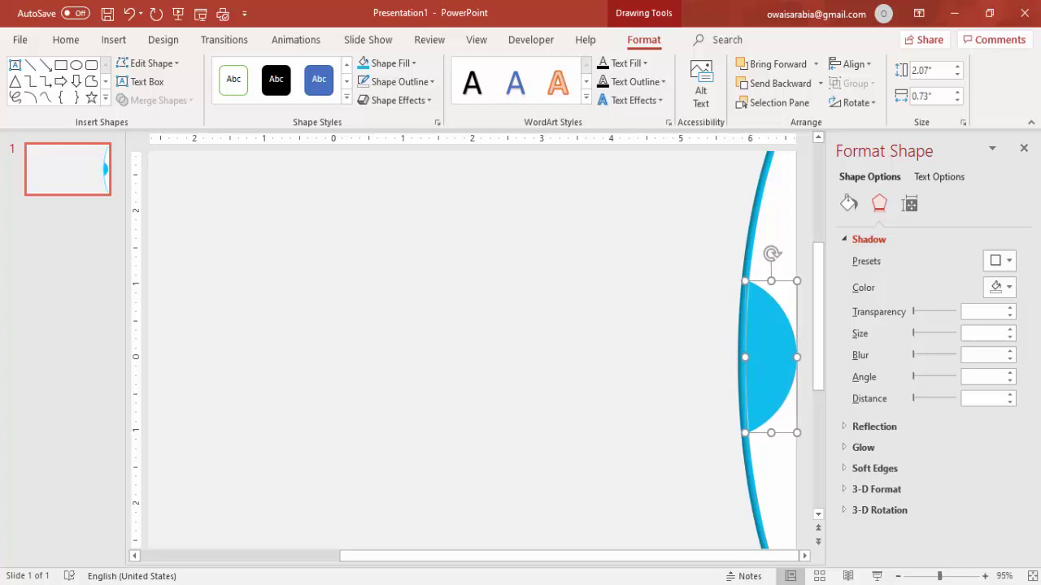
{"action": "key", "text": "ctrl+Left"}
{"action": "key", "text": "ctrl+Left"}
{"action": "key", "text": "ctrl+Left"}
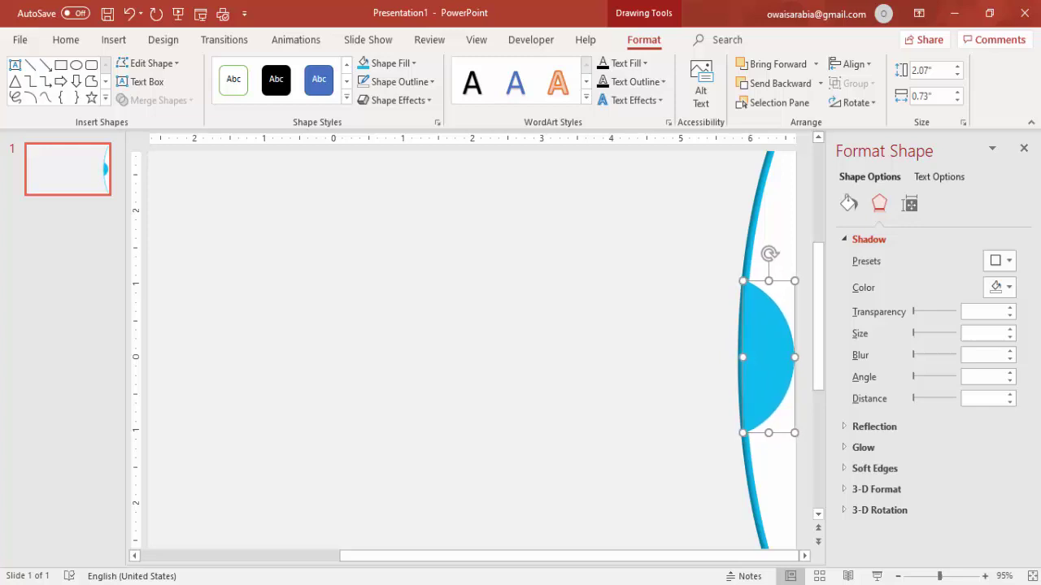
{"action": "left_click", "coordinate": [1031, 575]}
{"action": "left_click", "coordinate": [698, 212]}
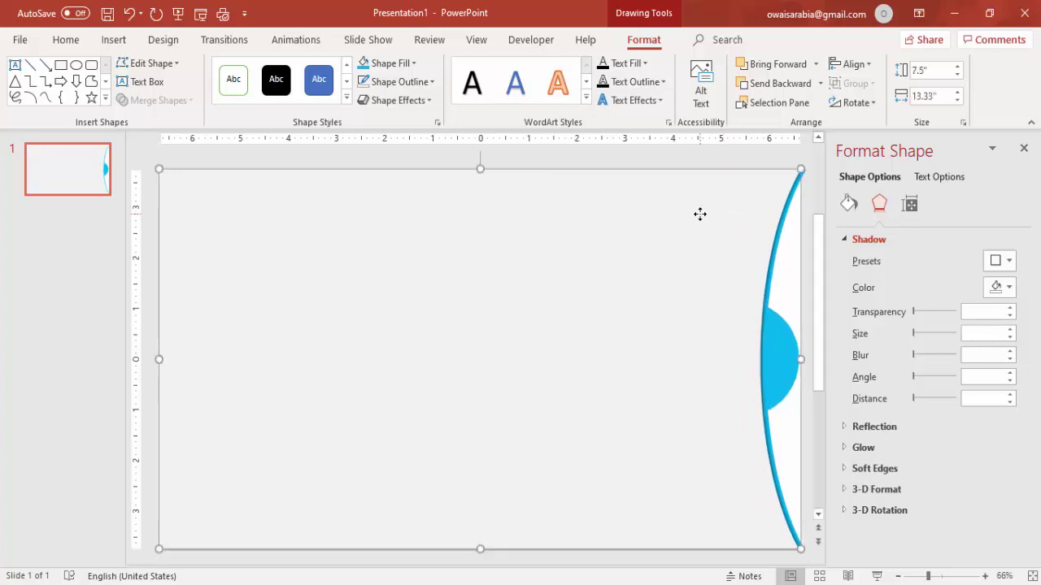
{"action": "left_click", "coordinate": [724, 157]}
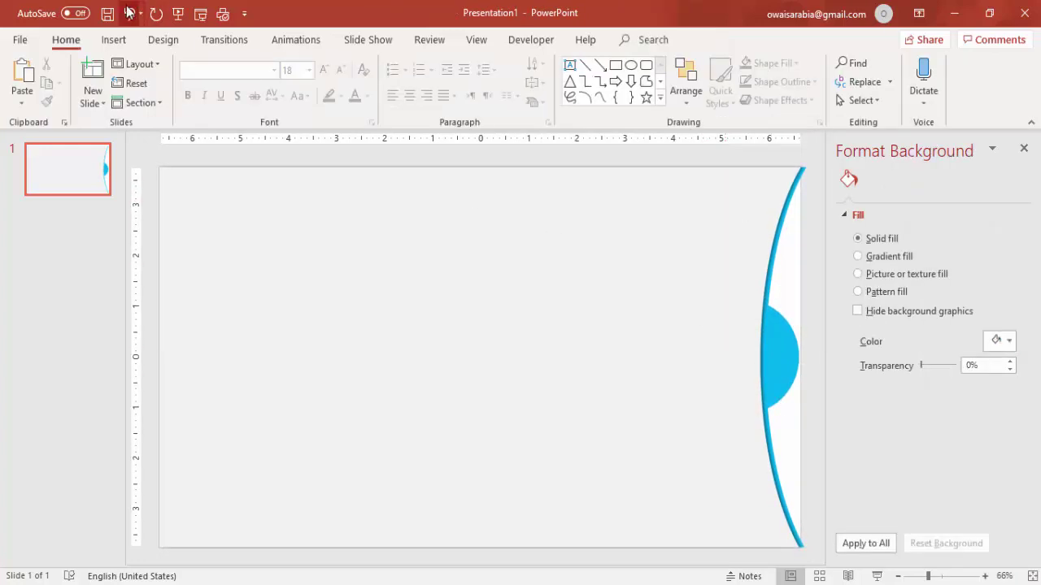
- Add a text box reading '01' near the slide centre
{"action": "left_click", "coordinate": [113, 39]}
{"action": "left_click", "coordinate": [596, 79]}
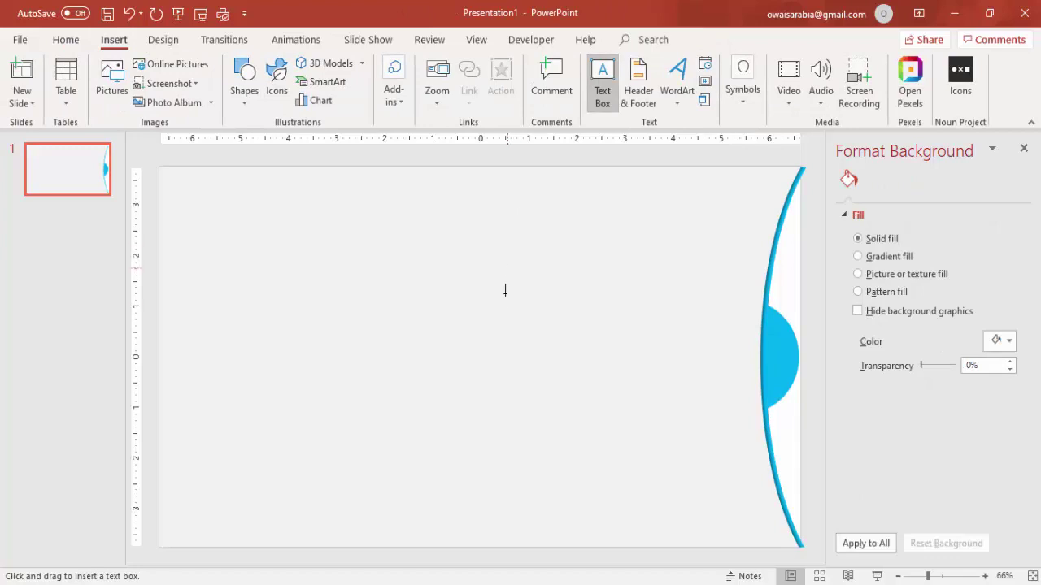
{"action": "left_click_drag", "start_coordinate": [502, 304], "coordinate": [556, 315]}
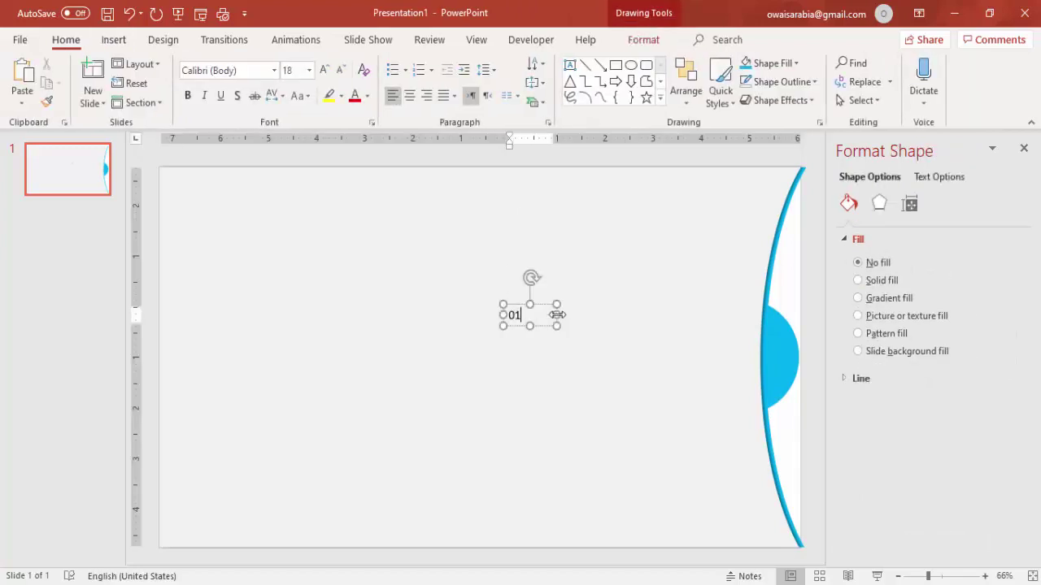
{"action": "left_click", "coordinate": [540, 305]}
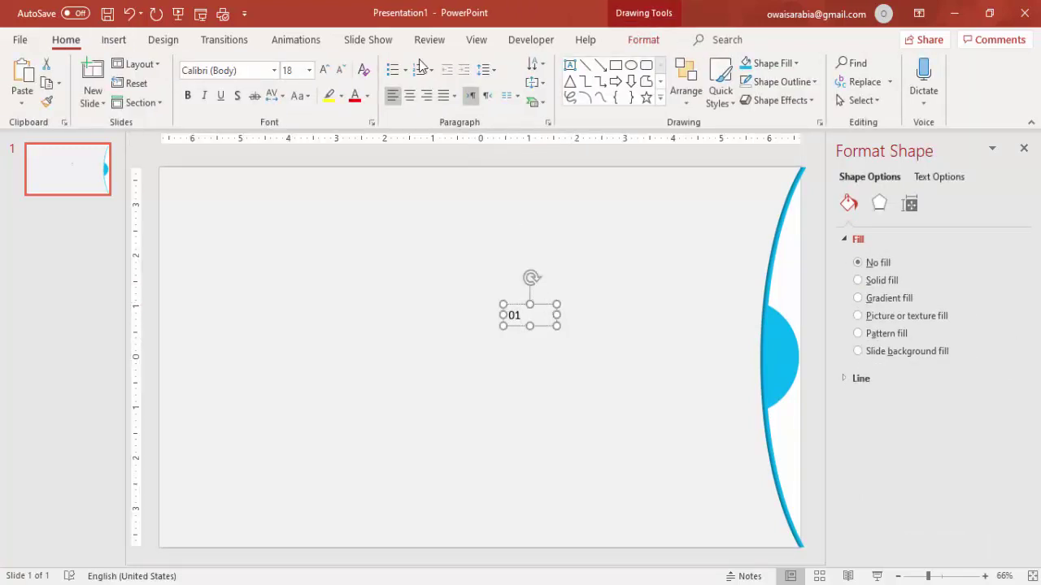
- Centre the '01' text, set it in Oswald, and colour it white
{"action": "left_click", "coordinate": [410, 95]}
{"action": "left_click", "coordinate": [264, 73]}
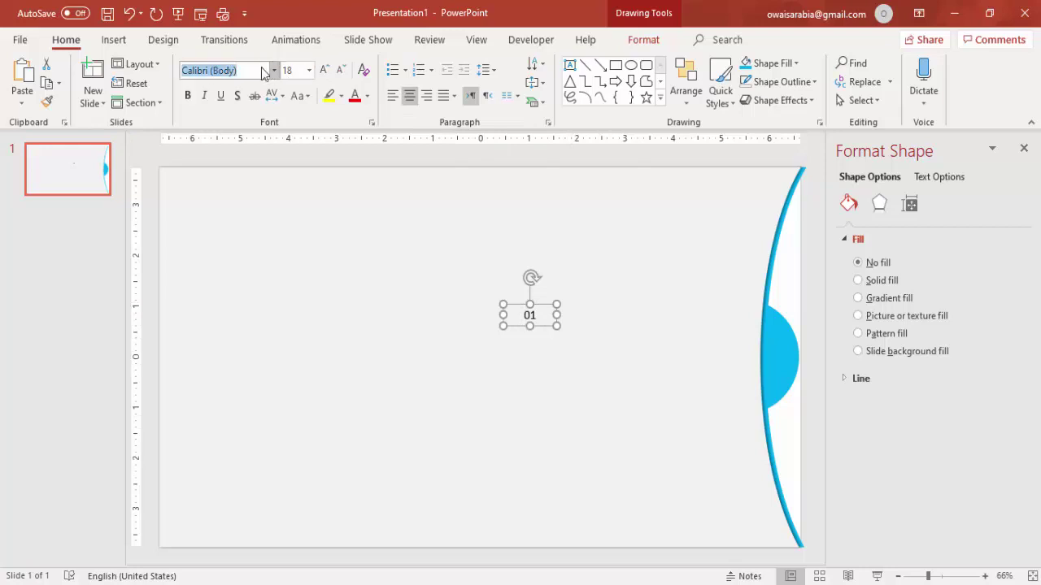
{"action": "type", "text": "Oswald"}
{"action": "key", "text": "Return"}
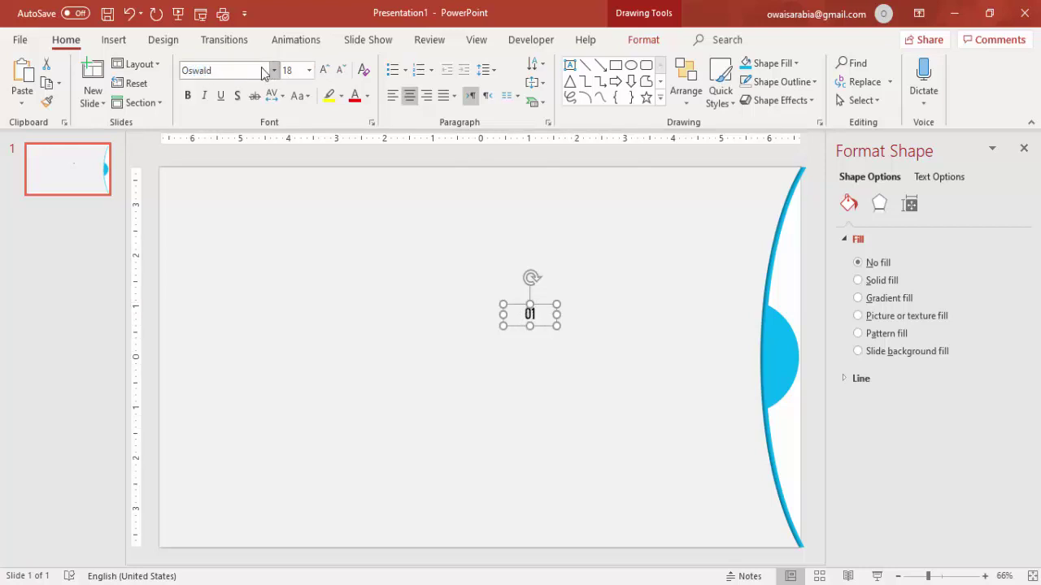
{"action": "left_click", "coordinate": [367, 96]}
{"action": "left_click", "coordinate": [362, 131]}
- Move the '01' label onto the blue half-circle tab
{"action": "key", "text": "Escape"}
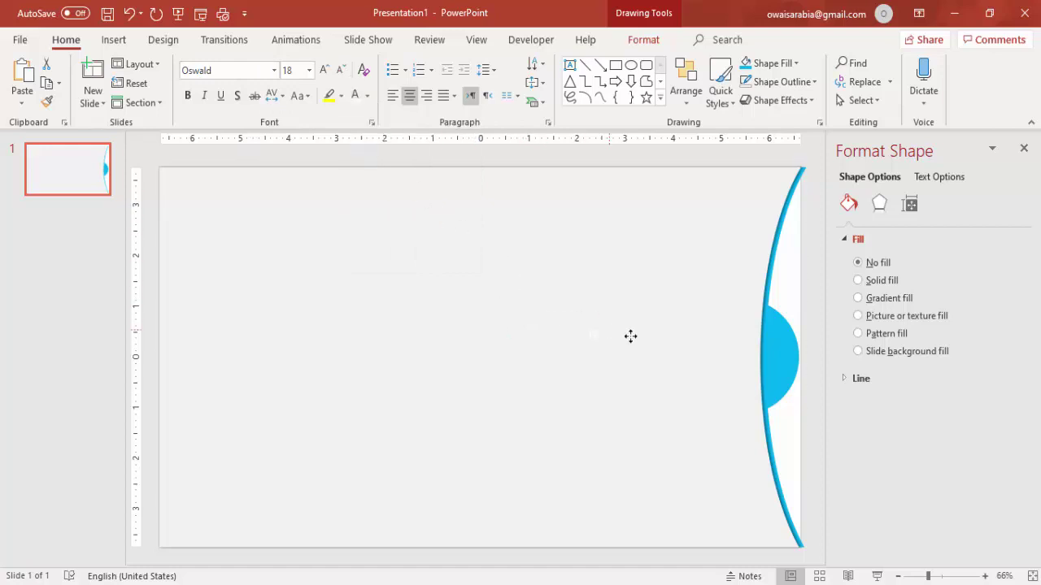
{"action": "left_click_drag", "start_coordinate": [630, 335], "coordinate": [788, 352]}
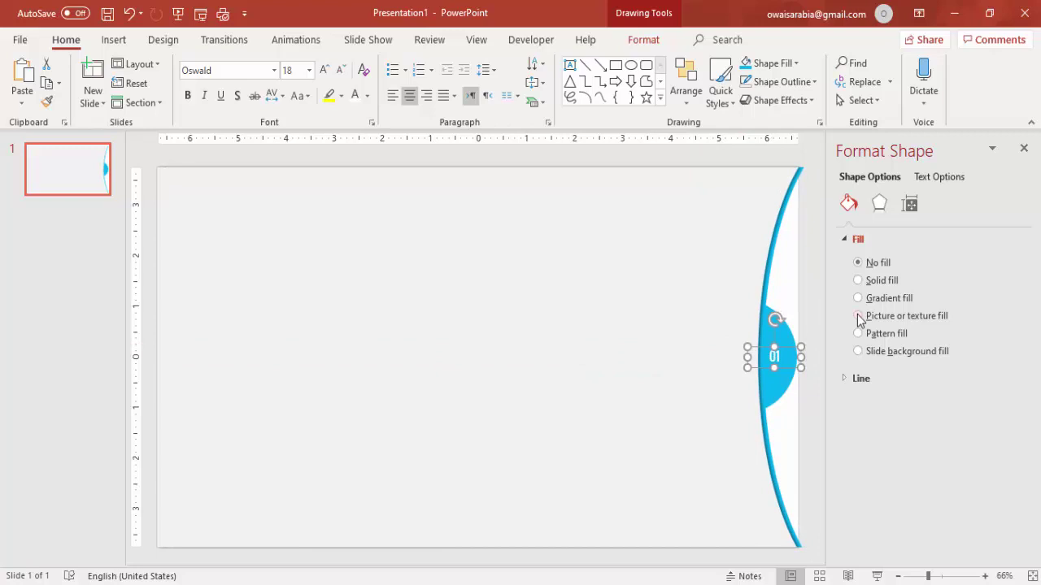
{"action": "key", "text": "ctrl+z"}
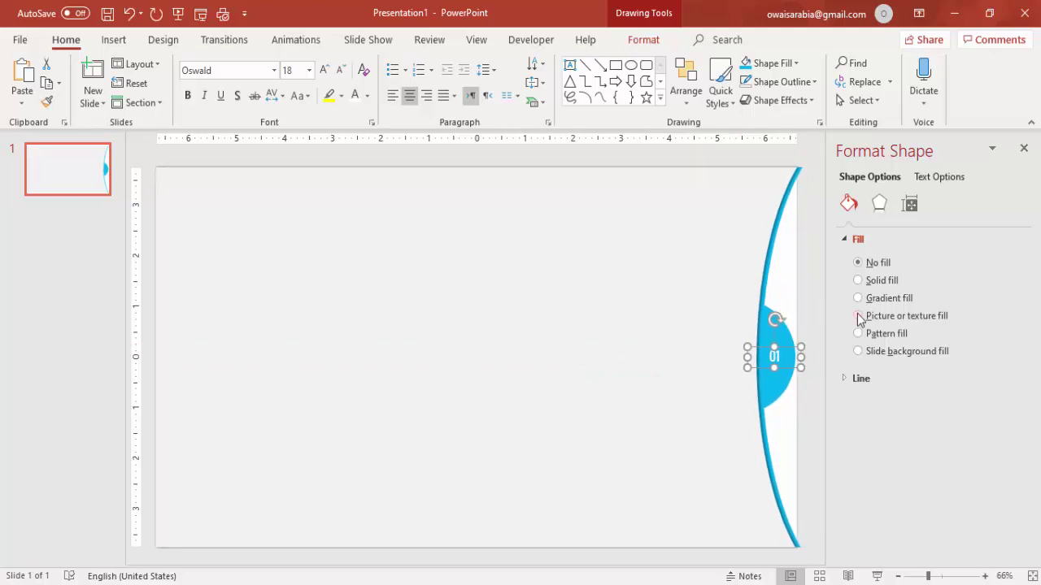
- Give the '01' half-circle tab an outer shadow preset (60% transparency, 4 pt blur, 3 pt distance)
{"action": "left_click", "coordinate": [581, 162]}
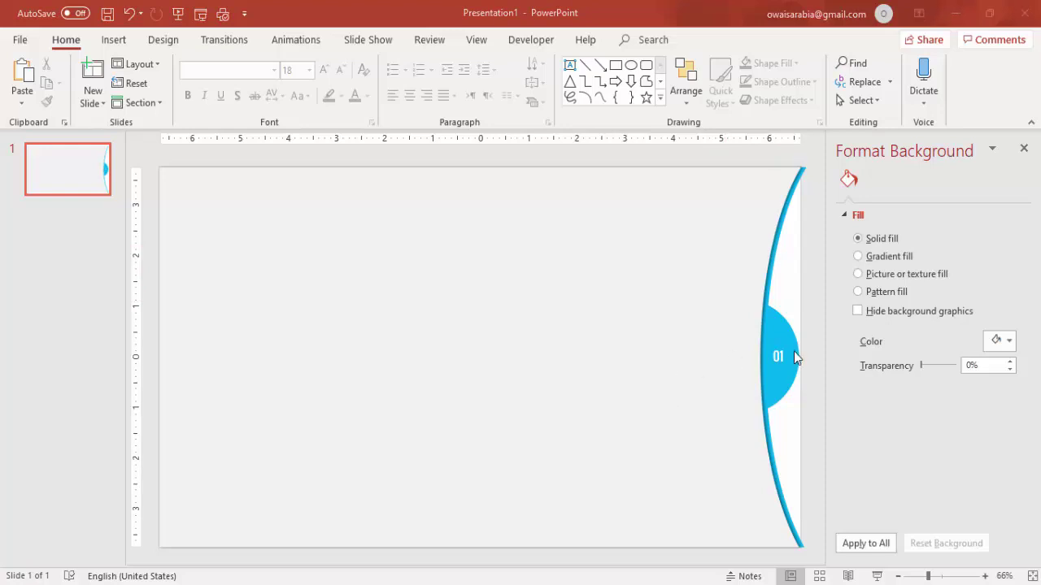
{"action": "left_click", "coordinate": [784, 325]}
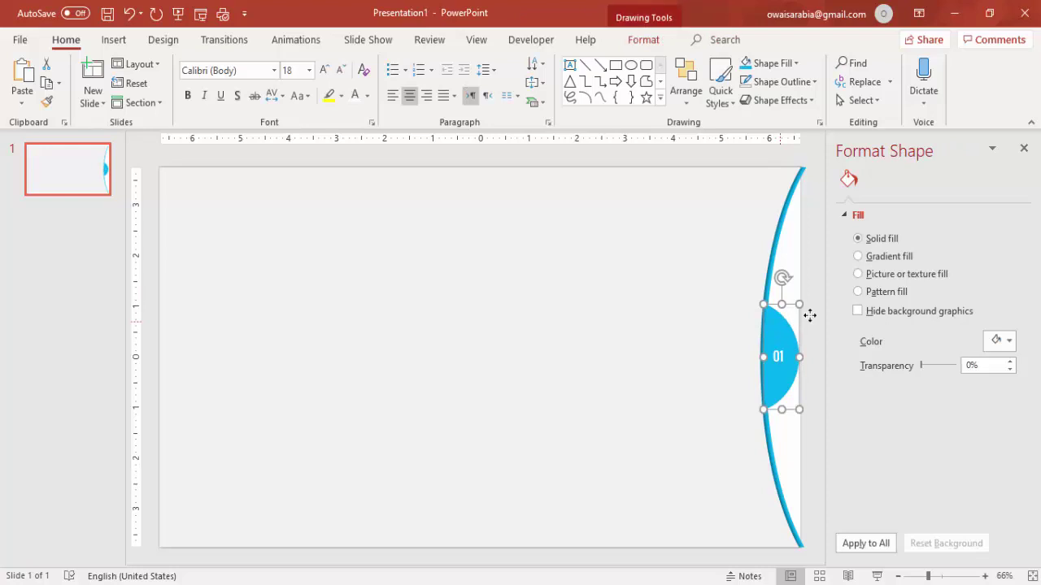
{"action": "left_click", "coordinate": [878, 204]}
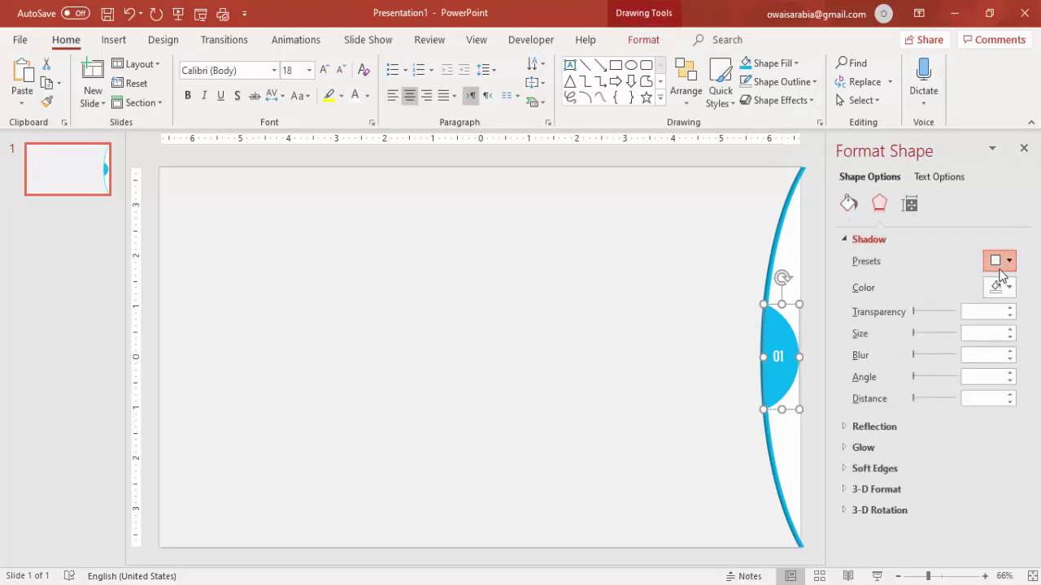
{"action": "left_click", "coordinate": [998, 261]}
{"action": "left_click", "coordinate": [918, 419]}
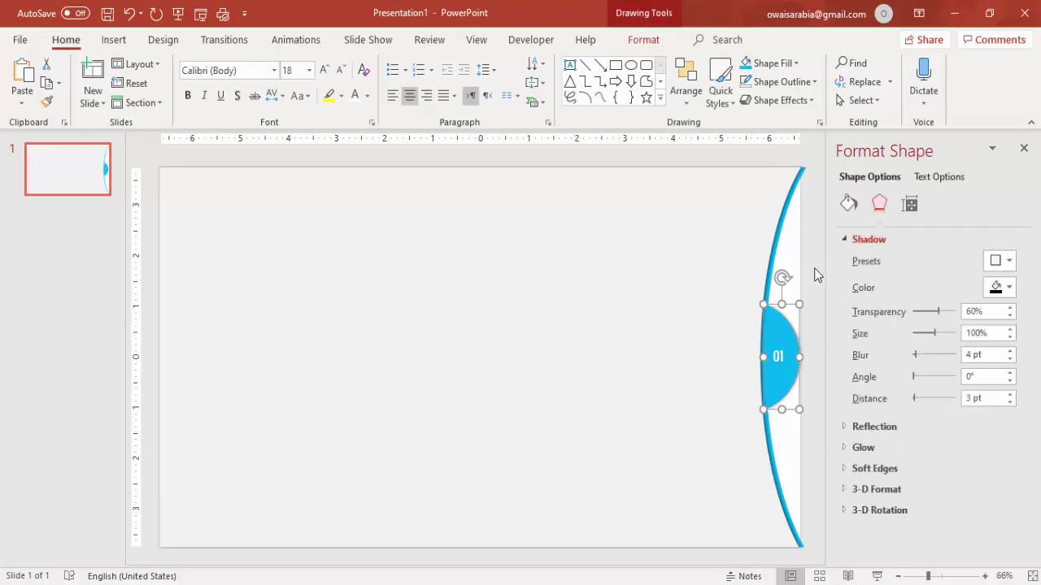
- Bring up the context menu for the slide's thumbnail in the slide list
{"action": "left_click", "coordinate": [804, 287]}
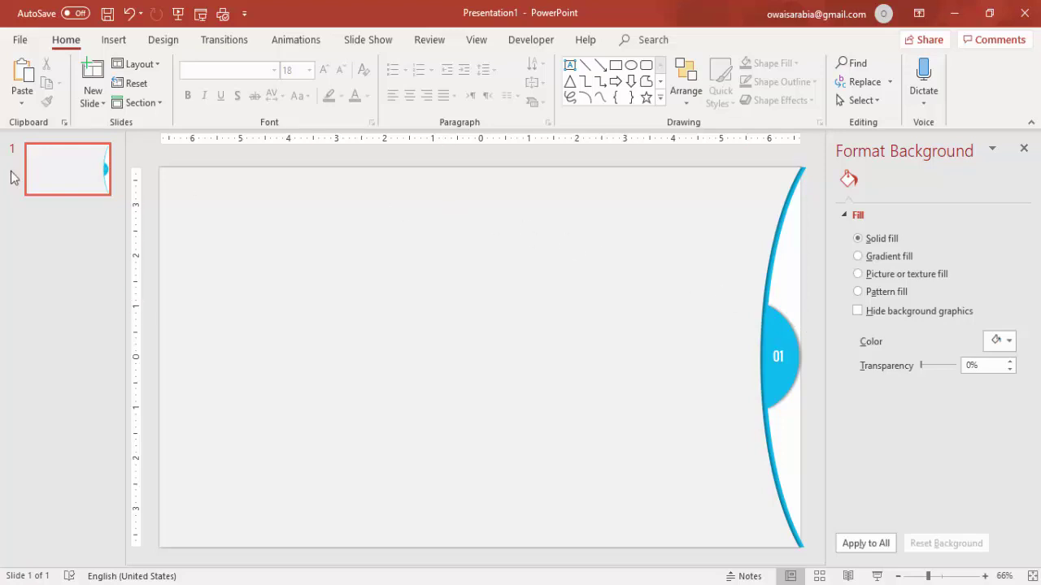
{"action": "left_click", "coordinate": [57, 182]}
{"action": "right_click", "coordinate": [57, 182]}
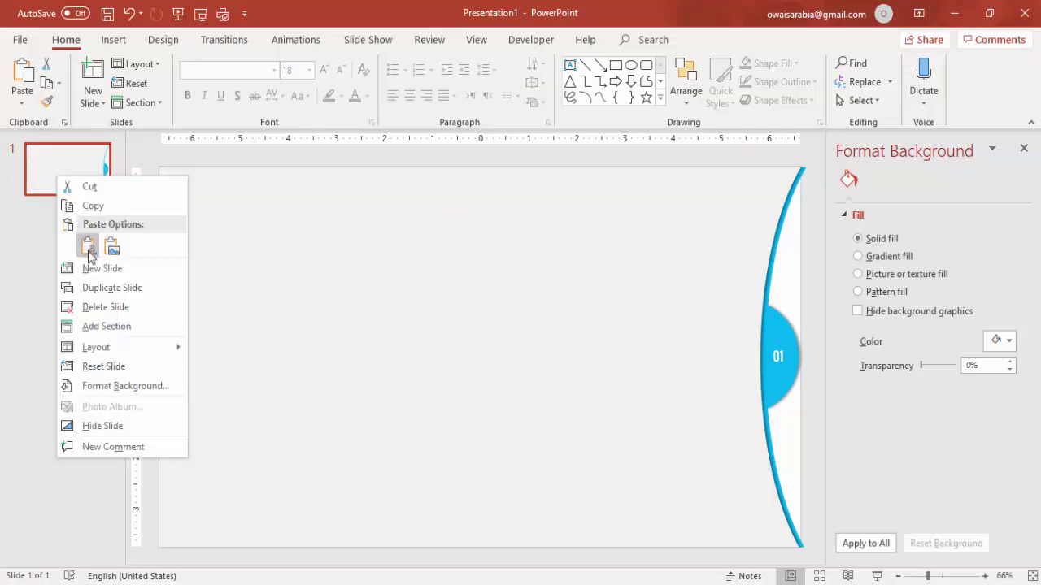